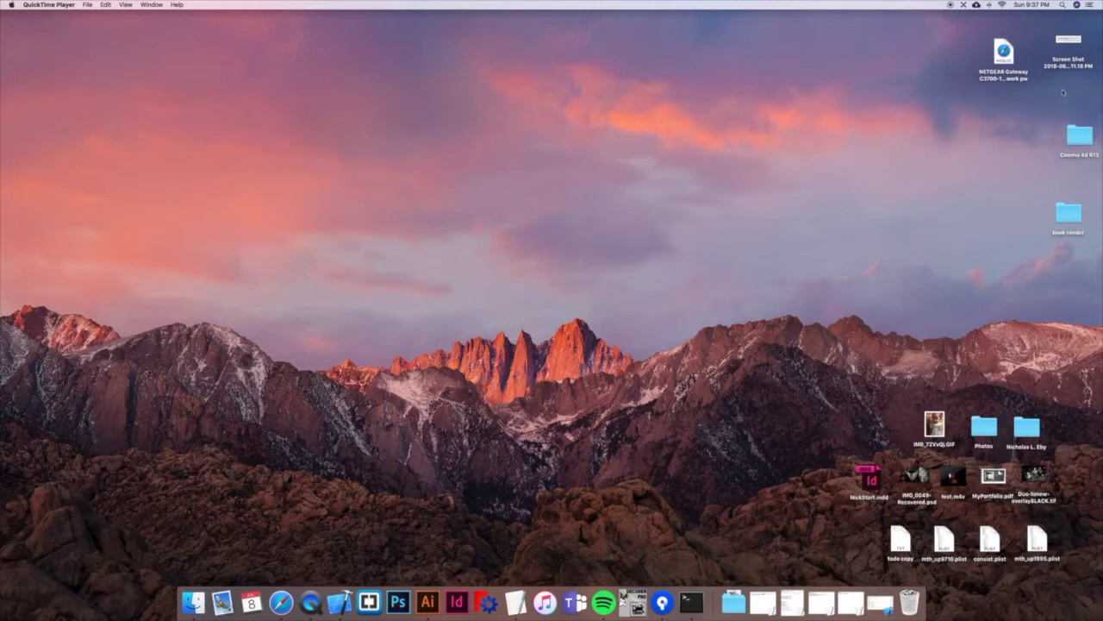
# - Connect to the NCE - PowerCab system through the SLAB_USBtoUART serial port at 19200 baud and open the port
pyautogui.click(962, 5)
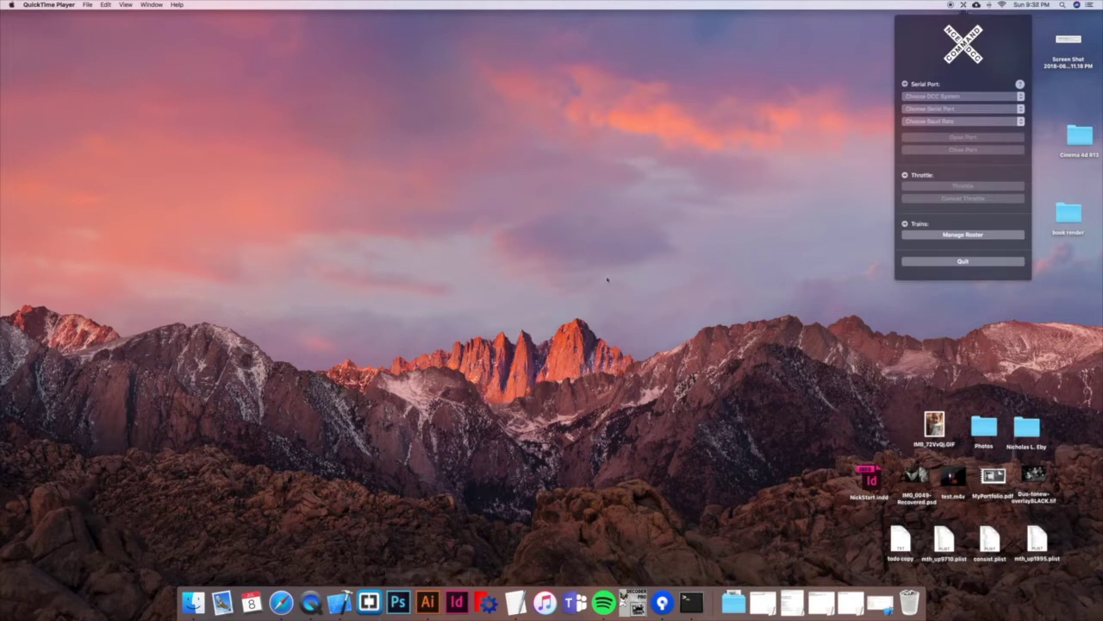
pyautogui.click(963, 5)
pyautogui.click(963, 5)
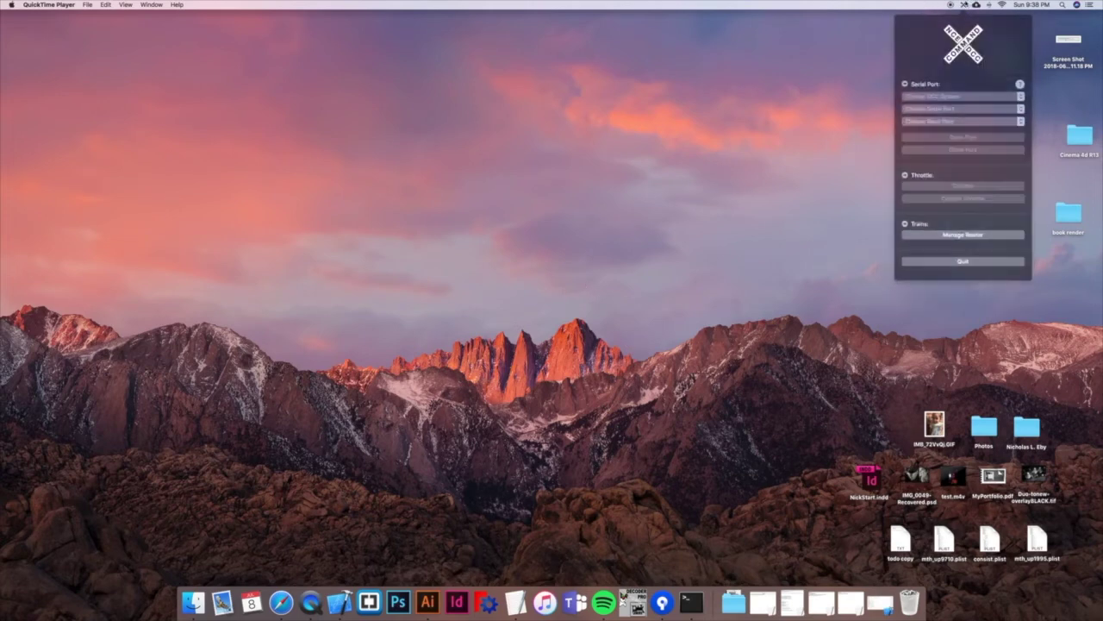
pyautogui.click(933, 95)
pyautogui.click(935, 105)
pyautogui.click(937, 109)
pyautogui.click(939, 125)
pyautogui.click(941, 126)
pyautogui.click(939, 131)
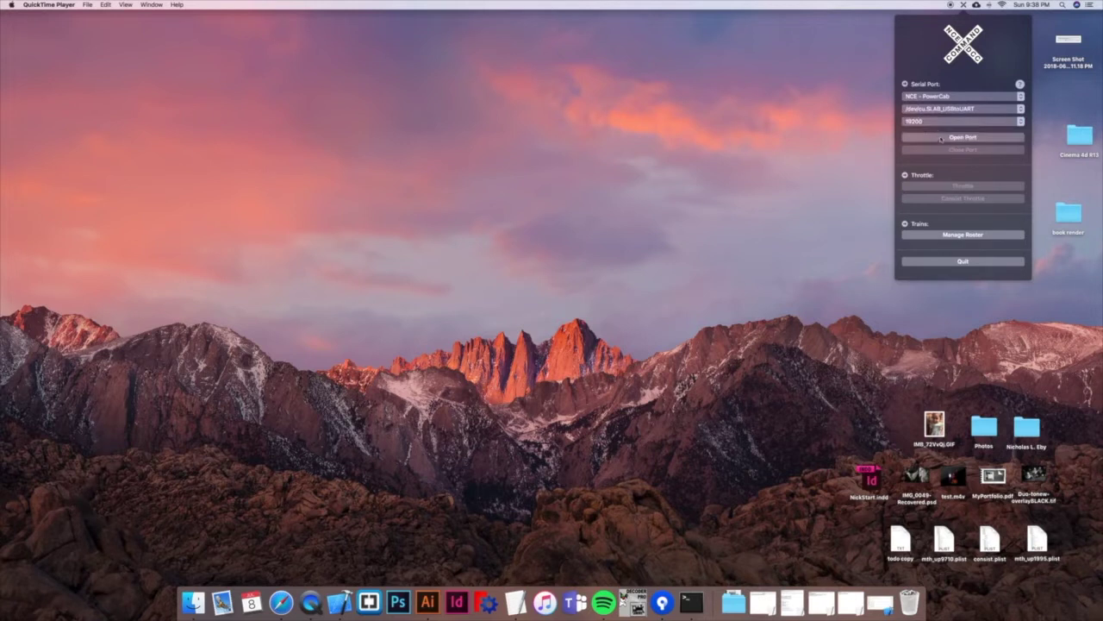
pyautogui.click(940, 136)
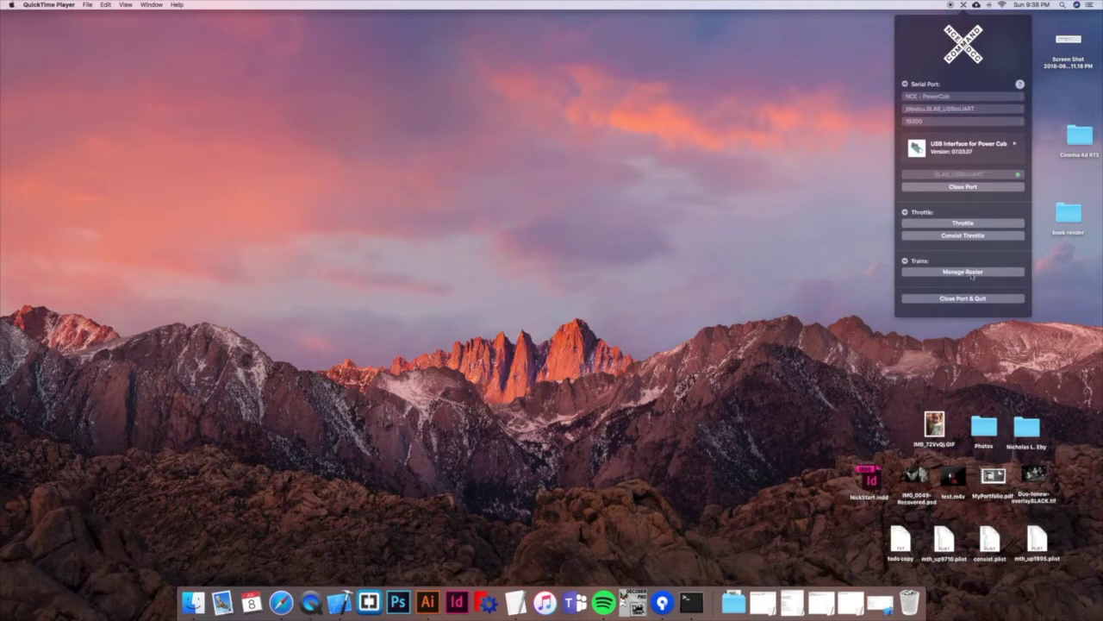
pyautogui.click(941, 554)
pyautogui.click(944, 548)
pyautogui.click(985, 541)
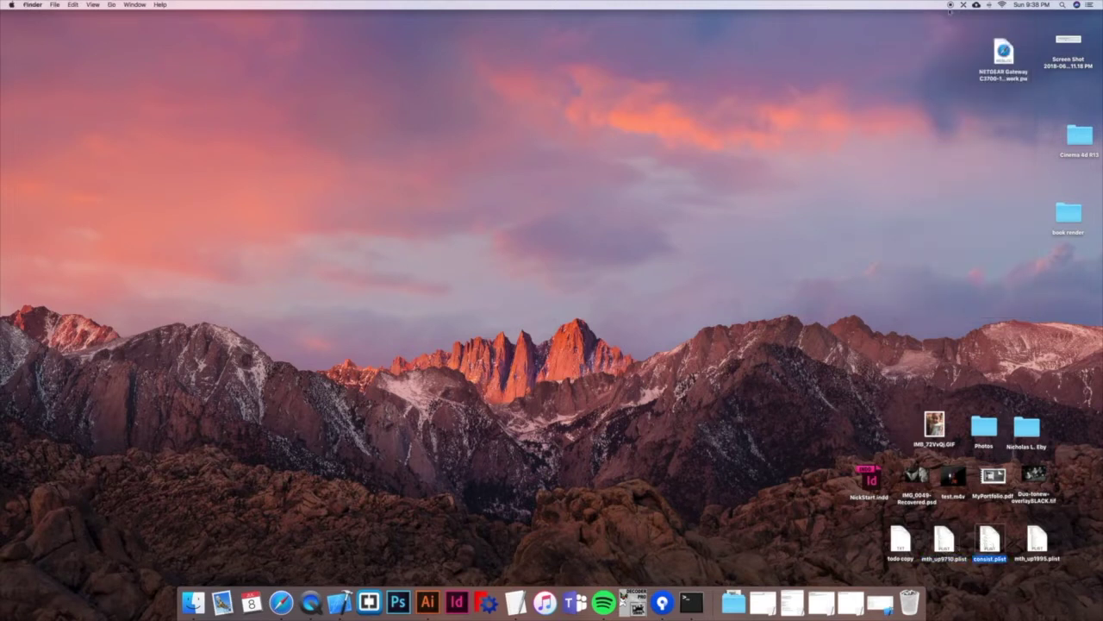
# - Open the train roster, review the settings and both function pages of train 7926, and close the roster
pyautogui.click(964, 5)
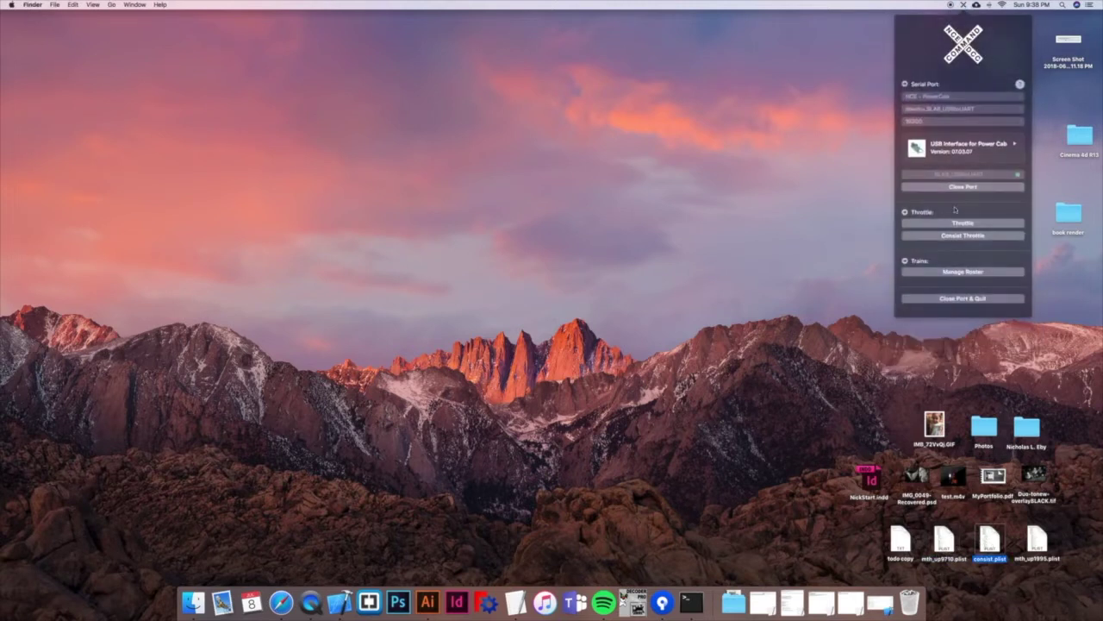
pyautogui.click(958, 269)
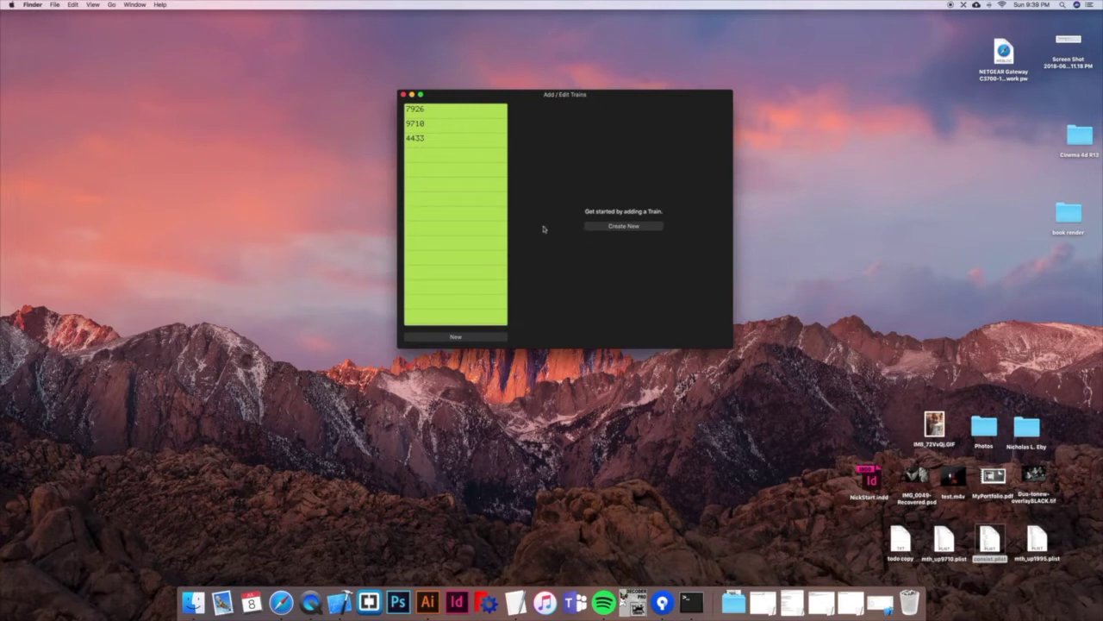
pyautogui.click(425, 112)
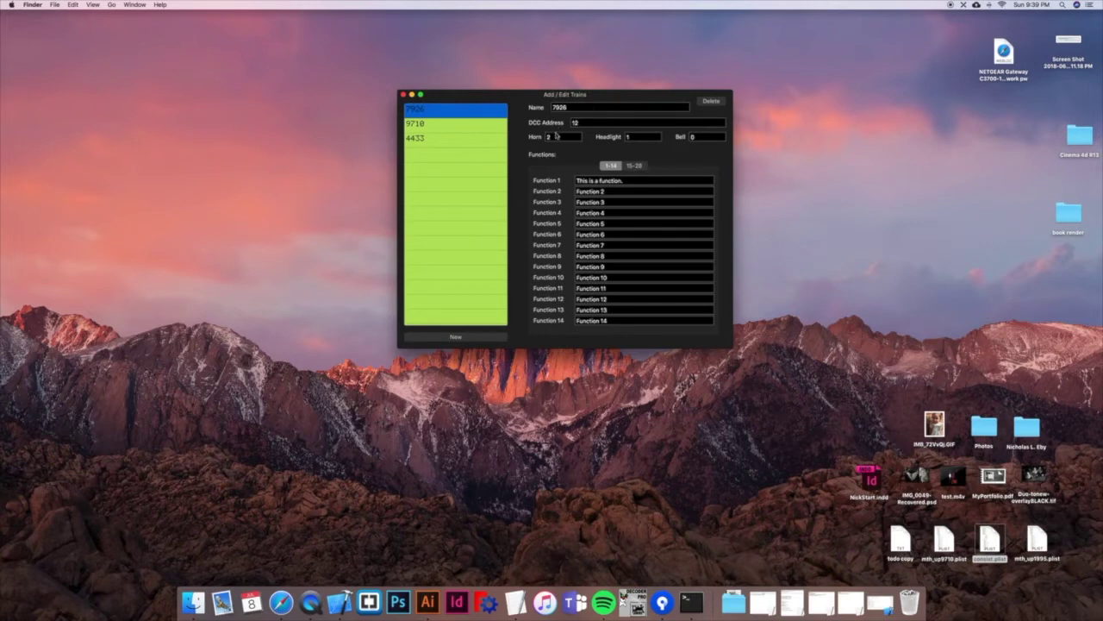
pyautogui.click(629, 166)
pyautogui.click(613, 166)
pyautogui.click(403, 95)
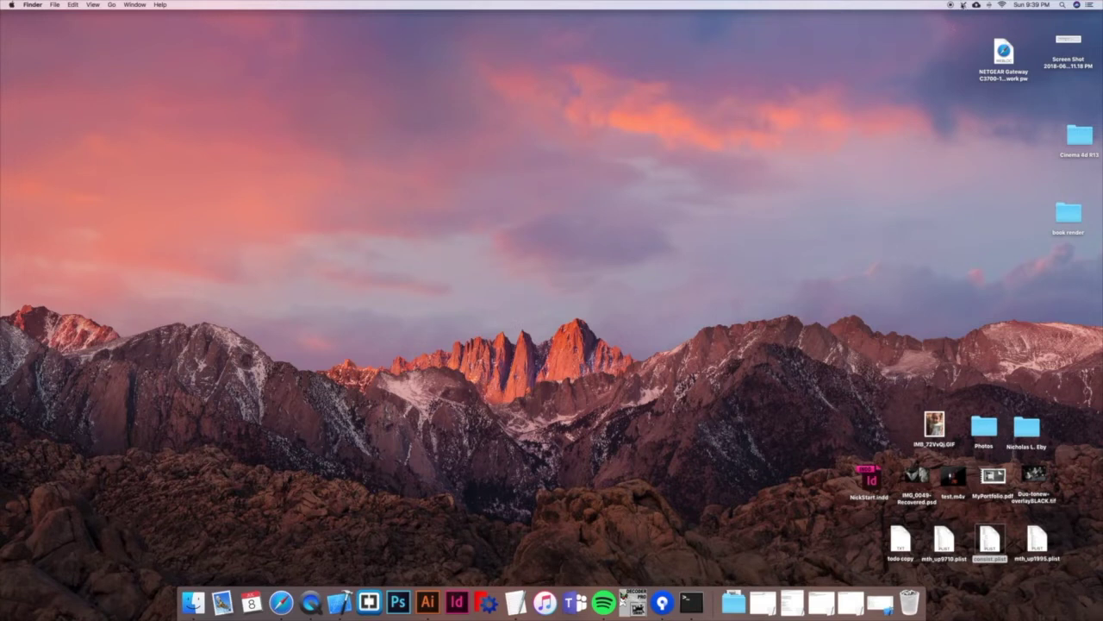
# - Open a single-locomotive throttle and assign locomotive 7926 (012) to it
pyautogui.click(963, 5)
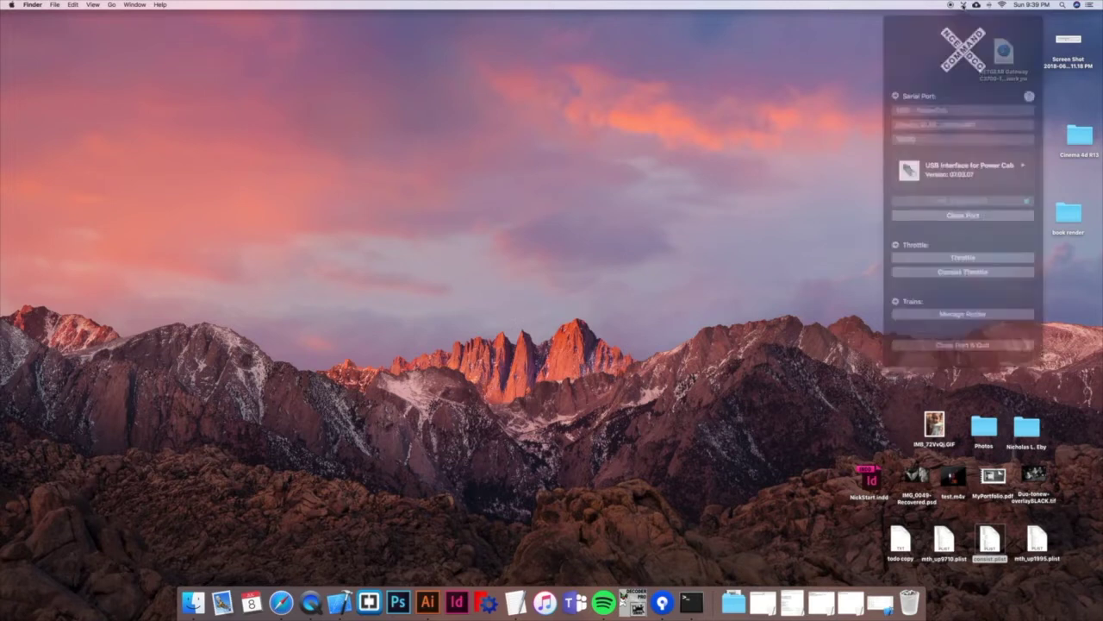
pyautogui.click(962, 223)
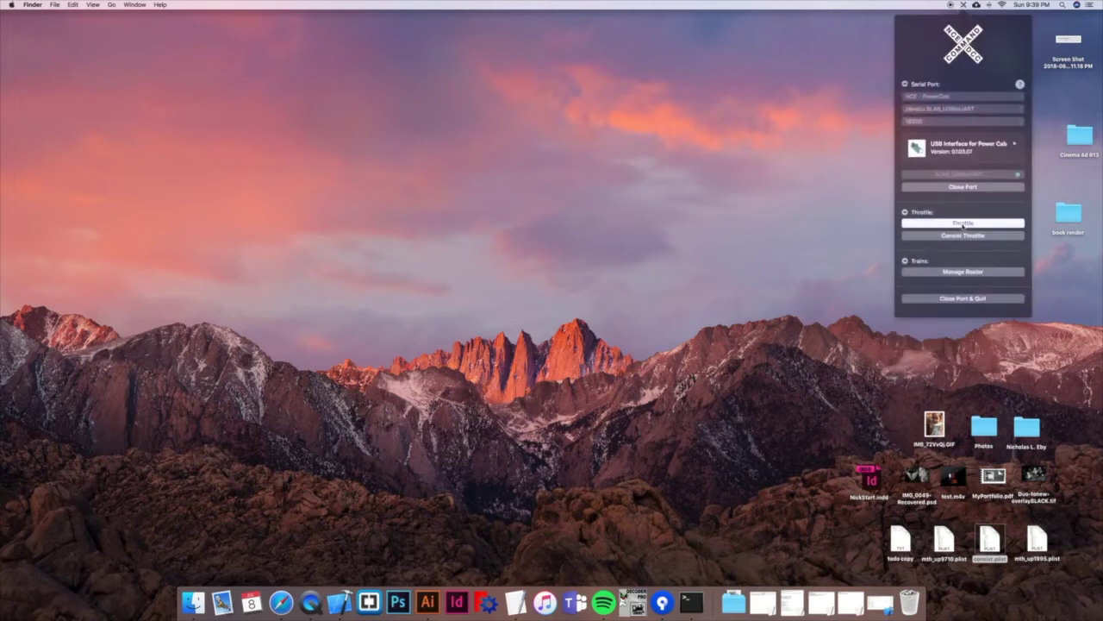
pyautogui.click(168, 24)
pyautogui.moveTo(169, 24); pyautogui.dragTo(272, 54)
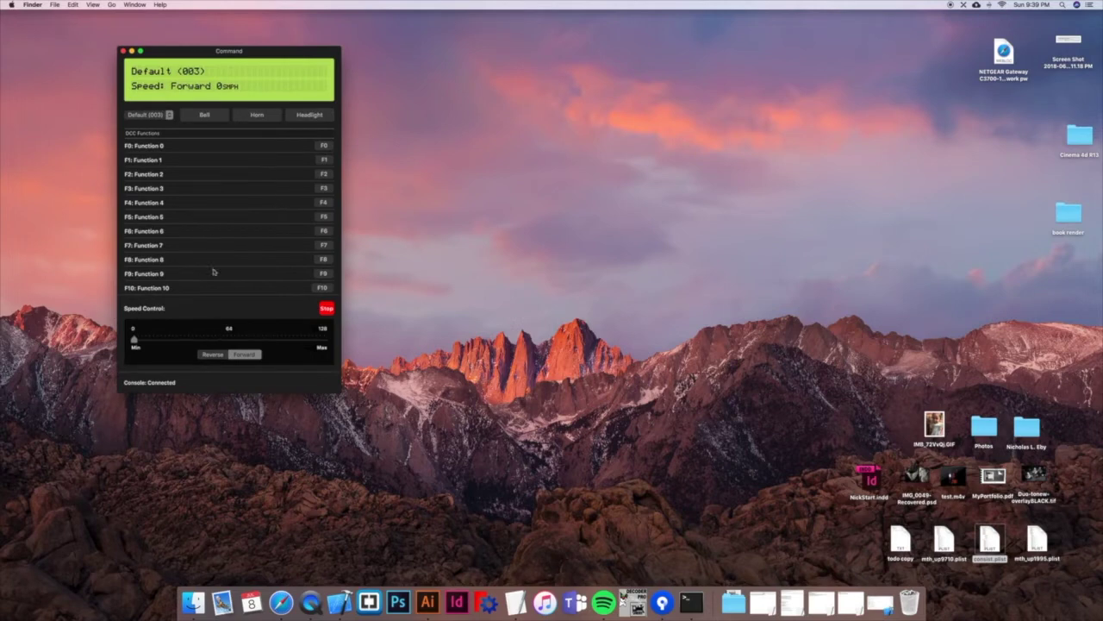
pyautogui.click(156, 116)
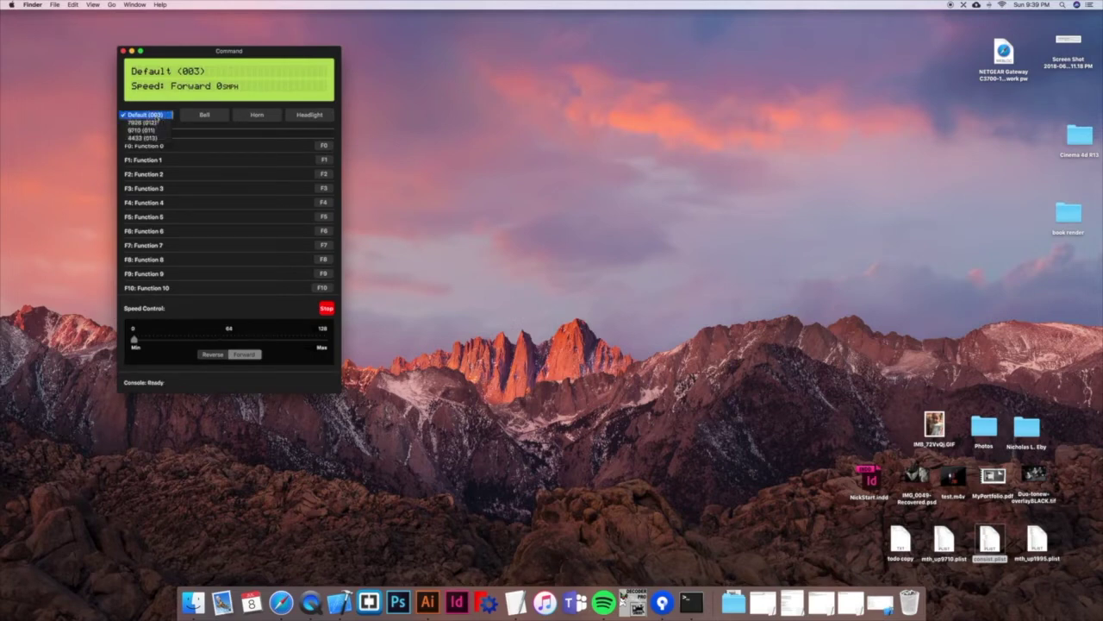
pyautogui.click(150, 123)
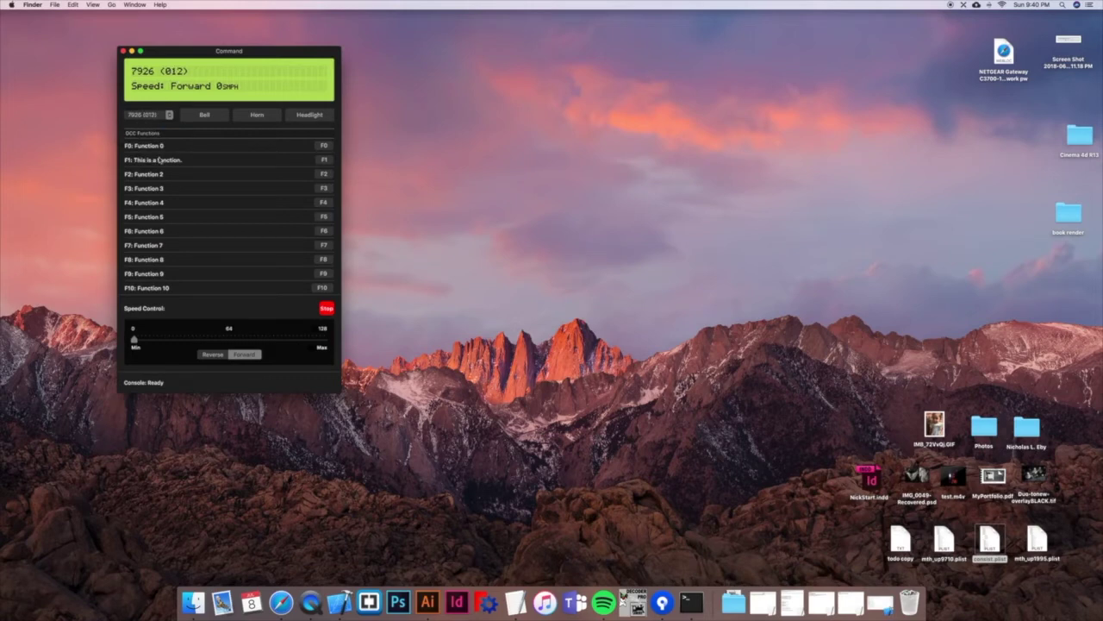
# - Look through the DCC function list and locomotive choices of the throttle for 7926, and close the throttle
pyautogui.scroll(-2, 220, 168)
pyautogui.scroll(-3, 221, 169)
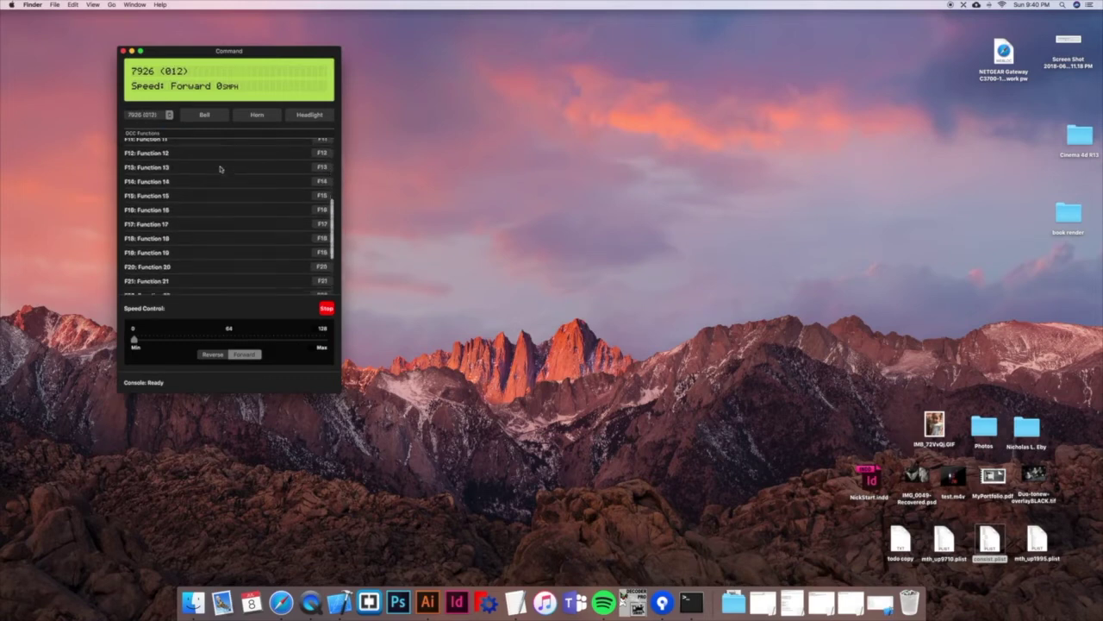
pyautogui.scroll(5, 224, 173)
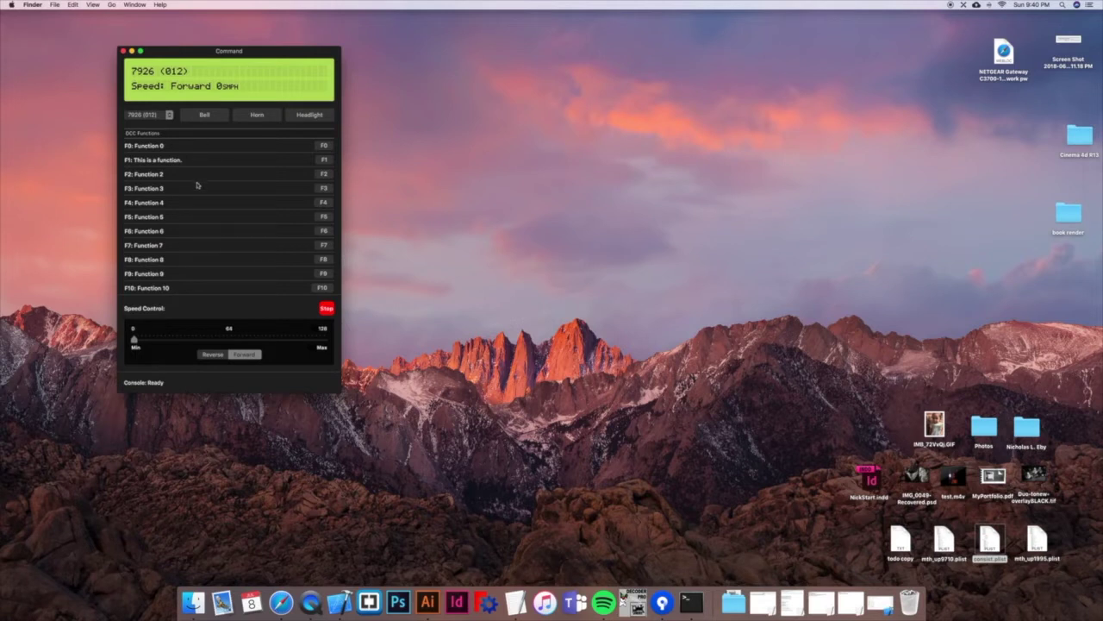
pyautogui.moveTo(249, 50); pyautogui.dragTo(198, 47)
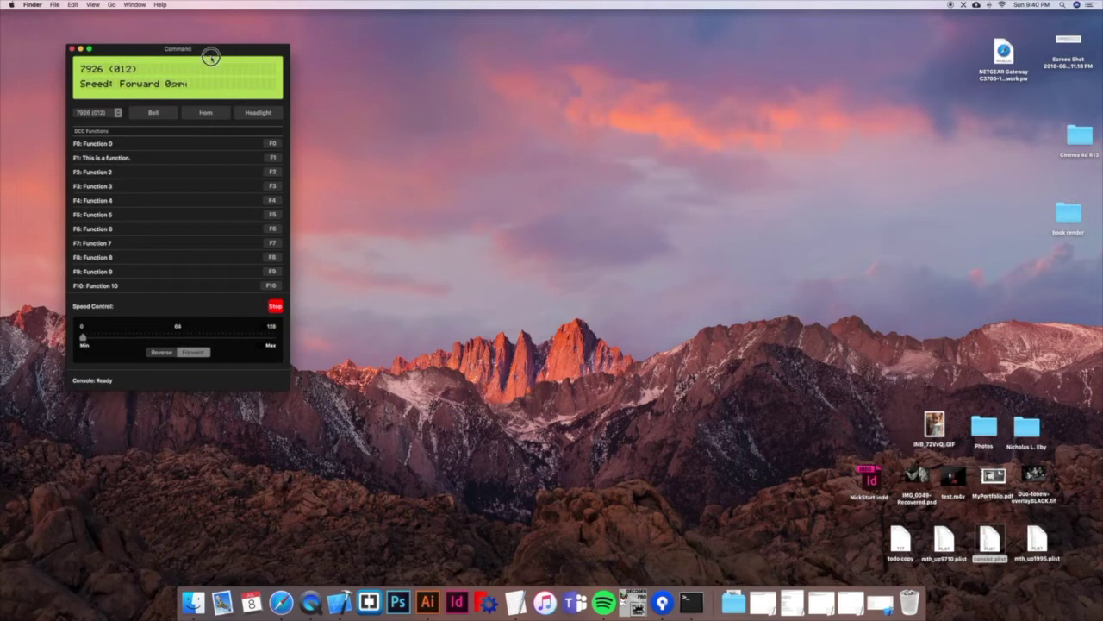
pyautogui.moveTo(202, 50); pyautogui.dragTo(190, 49)
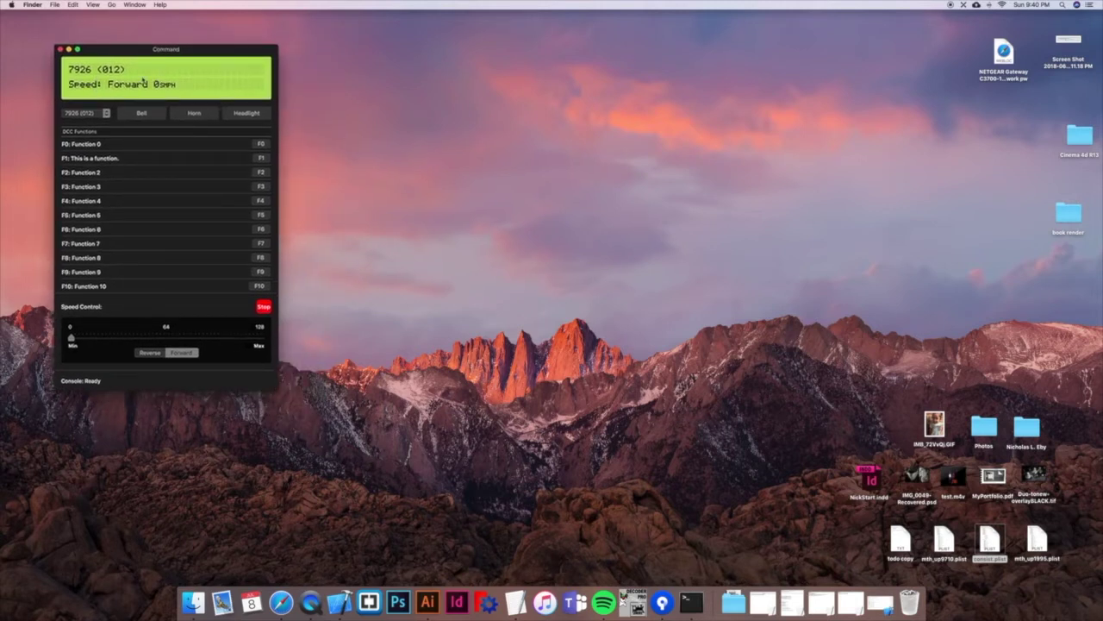
pyautogui.moveTo(210, 50); pyautogui.dragTo(230, 49)
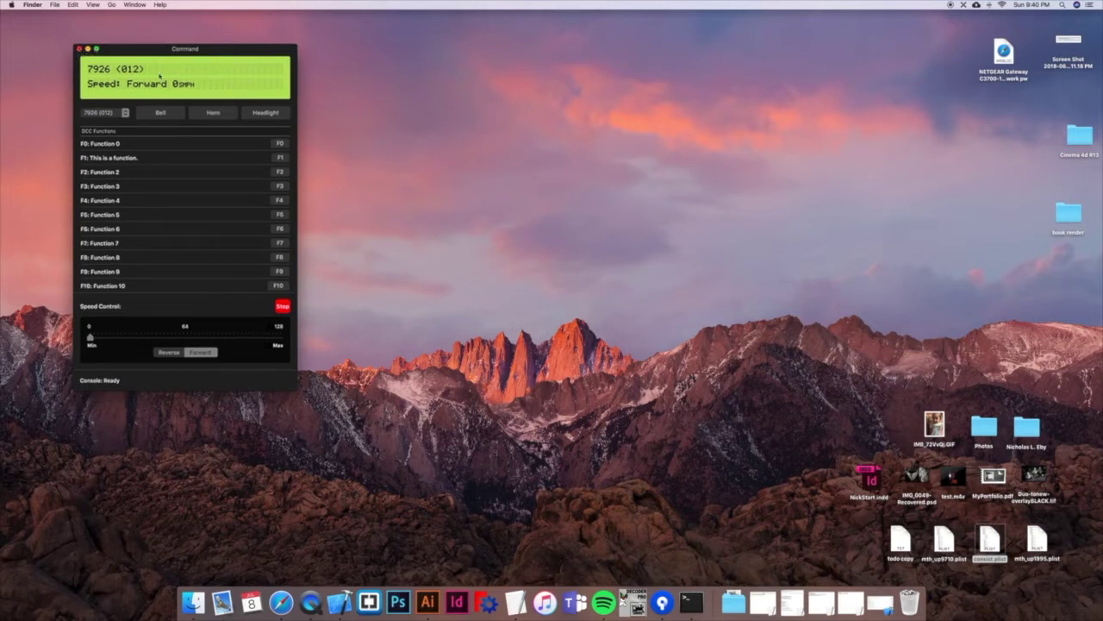
pyautogui.click(112, 113)
pyautogui.click(125, 105)
pyautogui.click(79, 48)
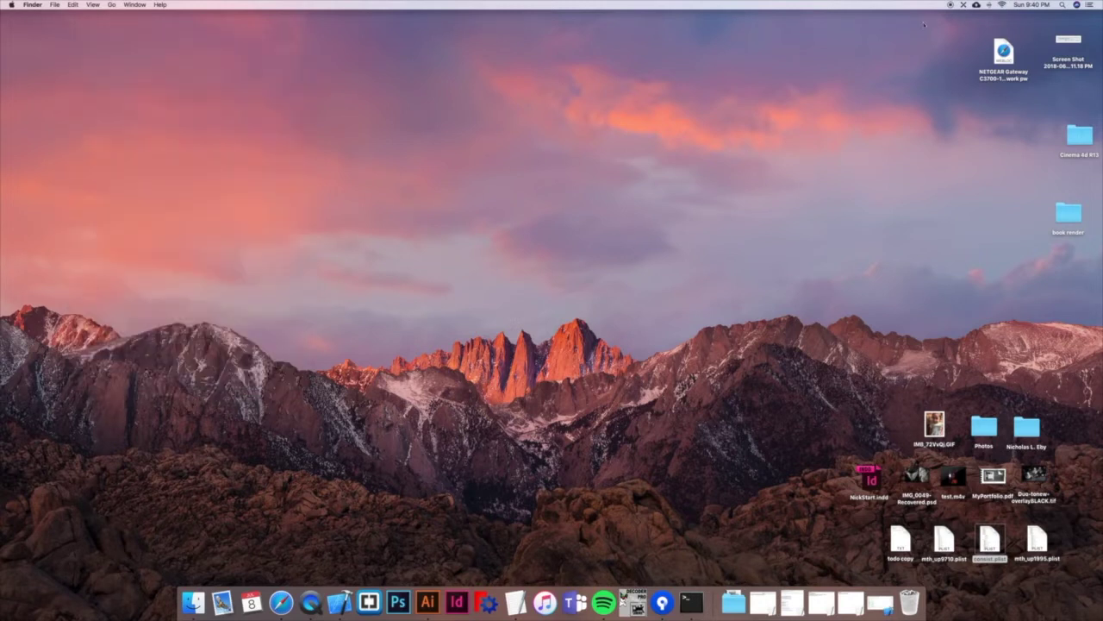
# - Open a consist throttle and try to add a locomotive while the consist address is empty
pyautogui.click(966, 6)
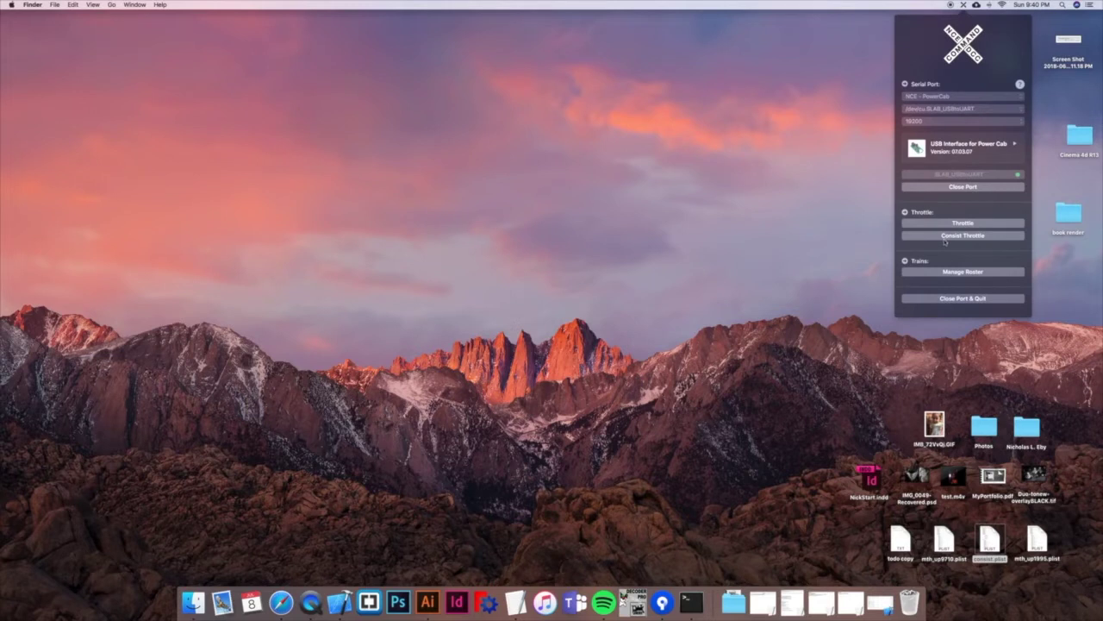
pyautogui.click(945, 239)
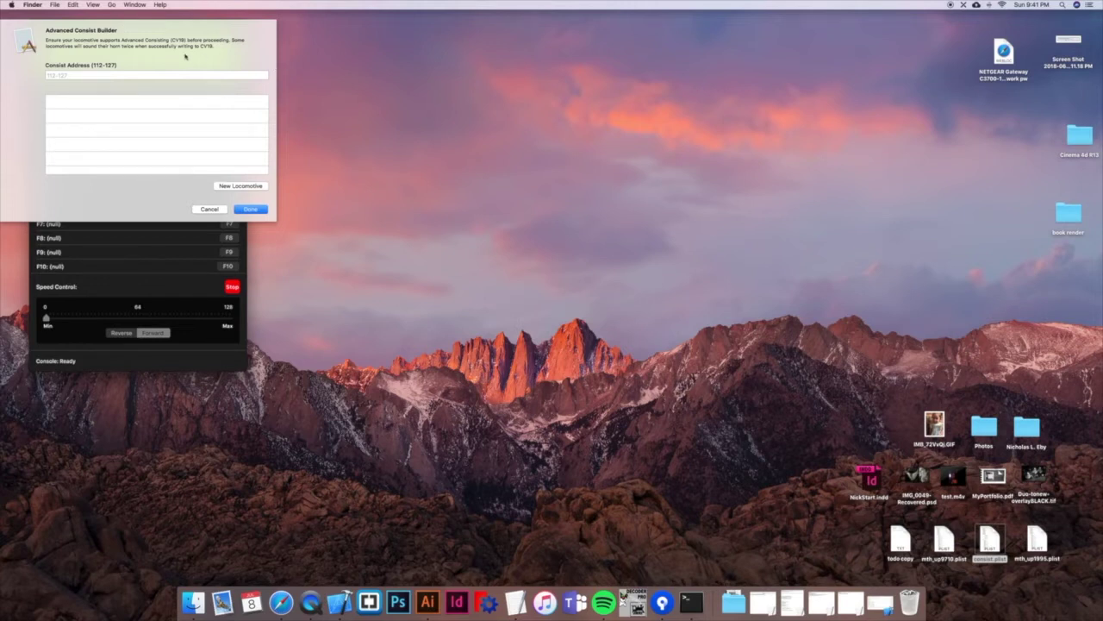
pyautogui.click(107, 74)
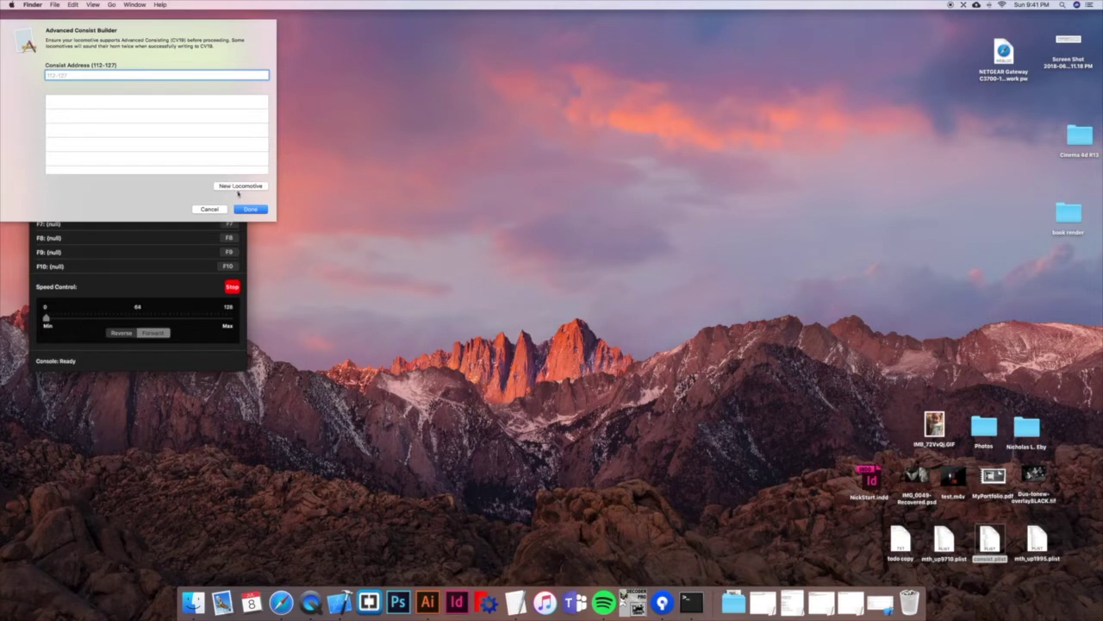
pyautogui.click(234, 186)
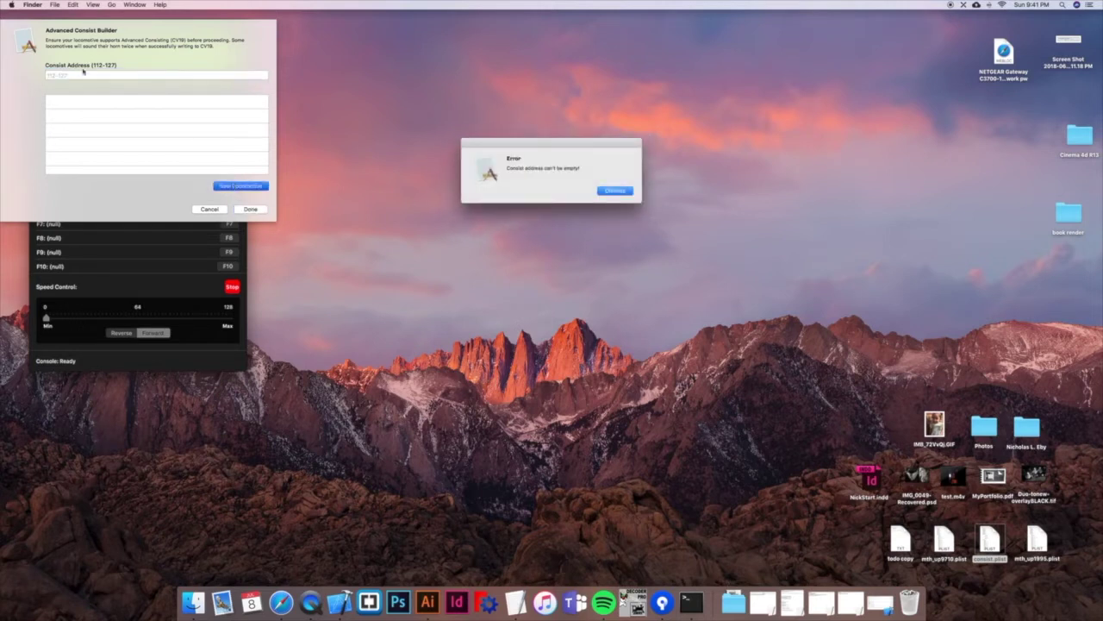
pyautogui.click(631, 191)
# - Set the consist address to 121 in the Advanced Consist Builder
pyautogui.click(91, 76)
pyautogui.write('12')
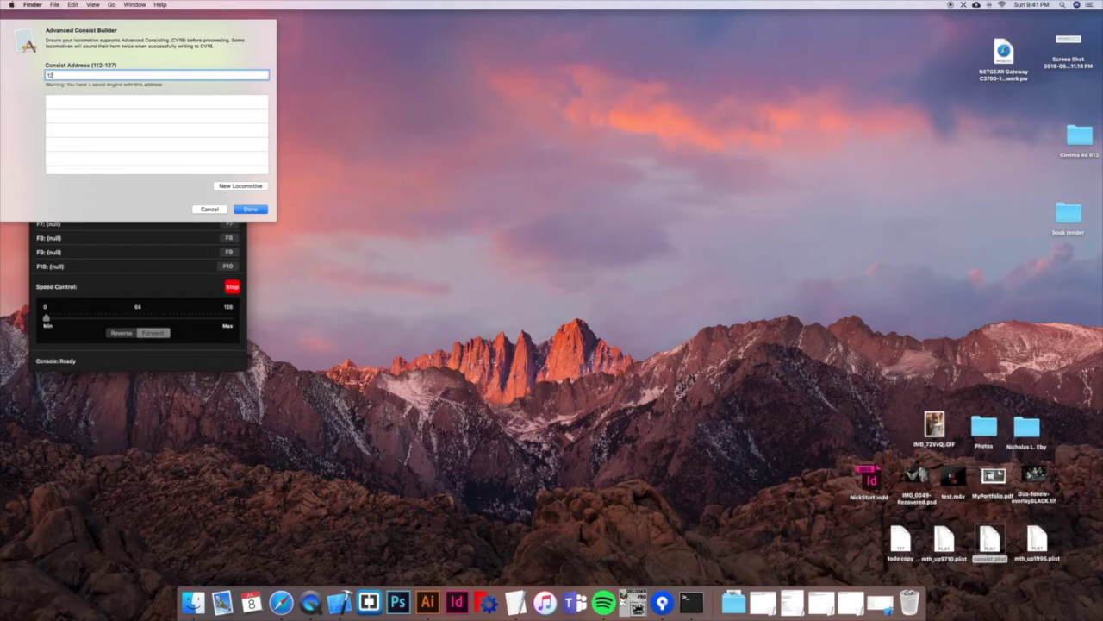
pyautogui.doubleClick(84, 77)
pyautogui.press('BackSpace')
pyautogui.press('BackSpace')
pyautogui.write('121')
# - Add locomotive 9710 (11) to the consist as the Lead engine
pyautogui.click(233, 186)
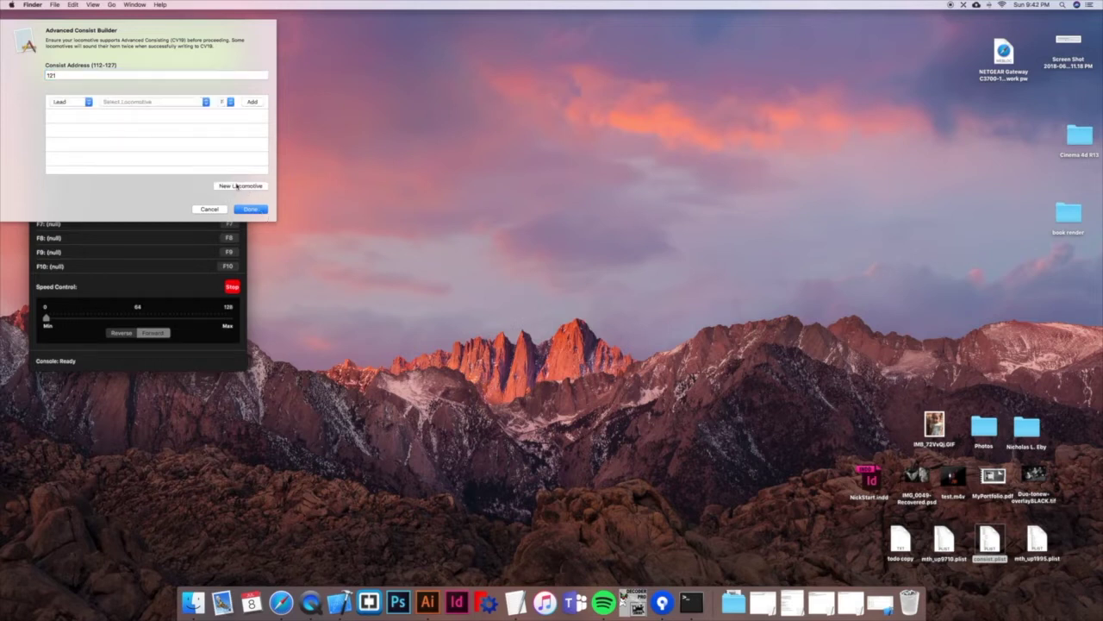
pyautogui.click(82, 102)
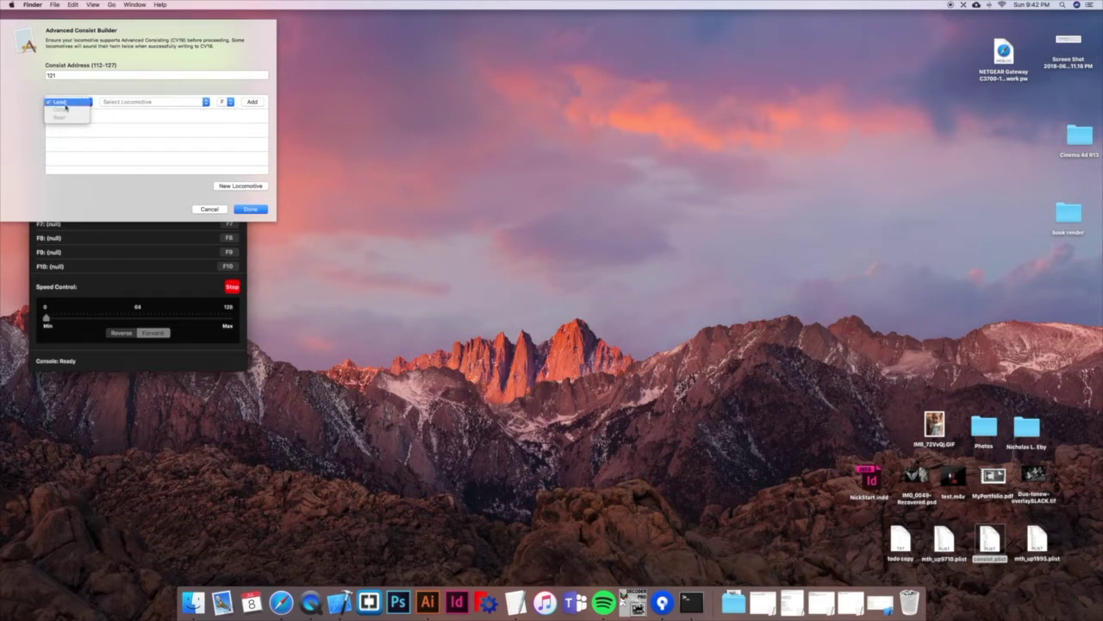
pyautogui.click(66, 105)
pyautogui.click(109, 101)
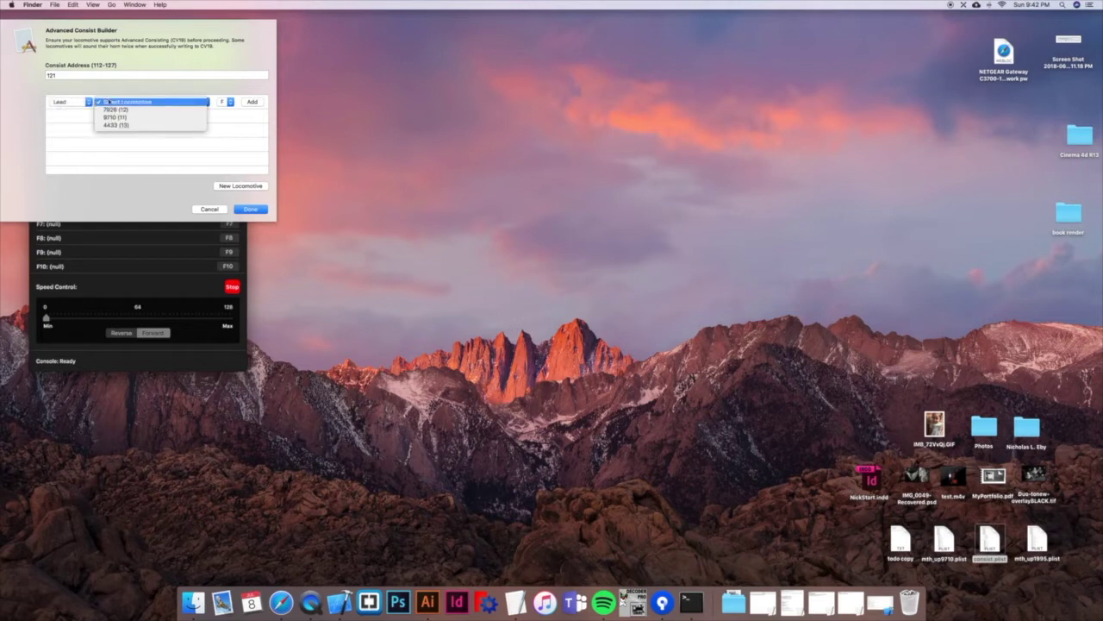
pyautogui.click(126, 118)
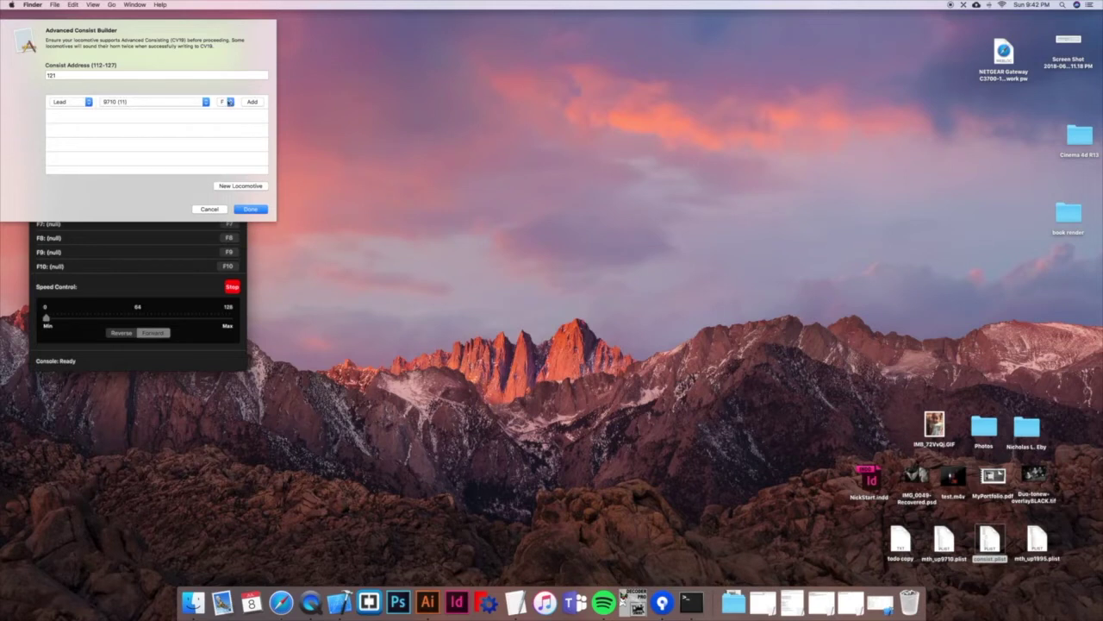
pyautogui.click(250, 102)
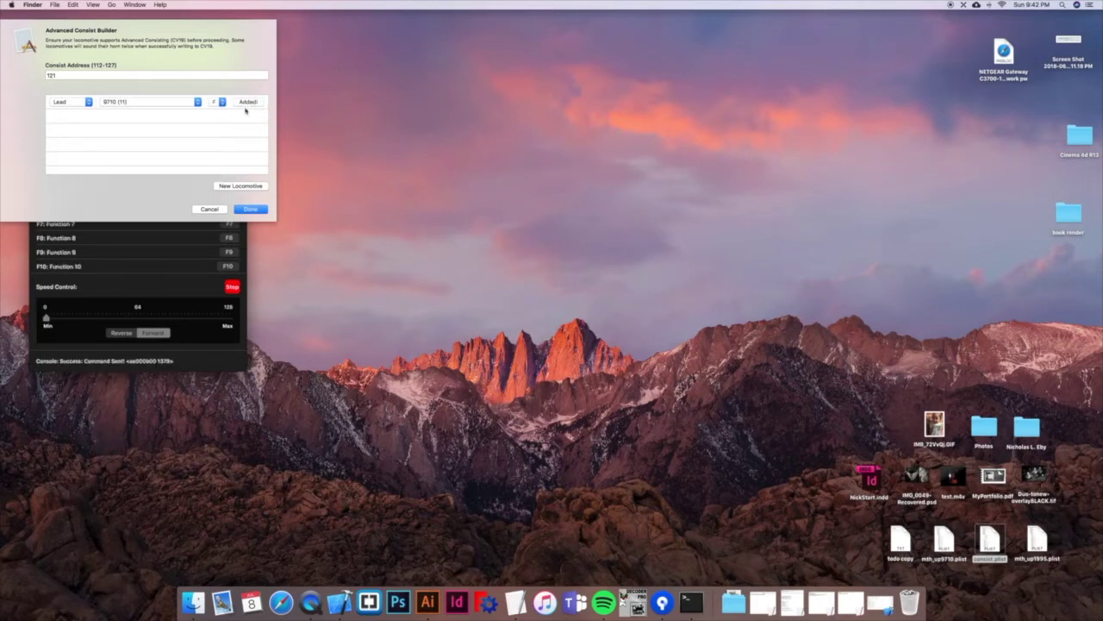
# - Add locomotive 4433 (13) to the consist in the Other position
pyautogui.click(235, 185)
pyautogui.click(63, 117)
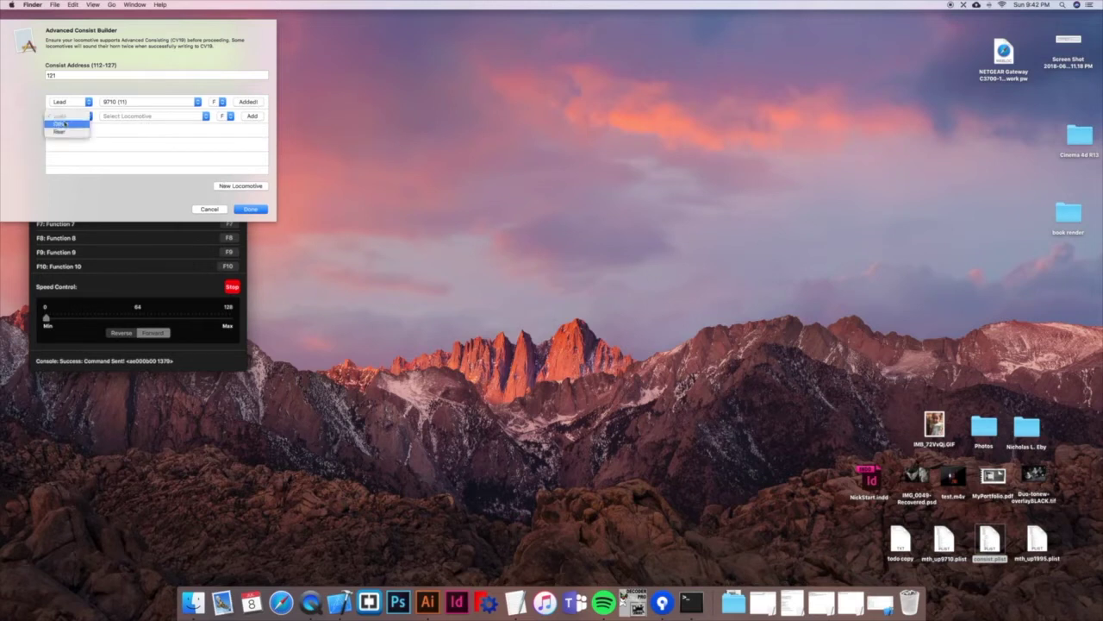
pyautogui.click(65, 127)
pyautogui.click(130, 117)
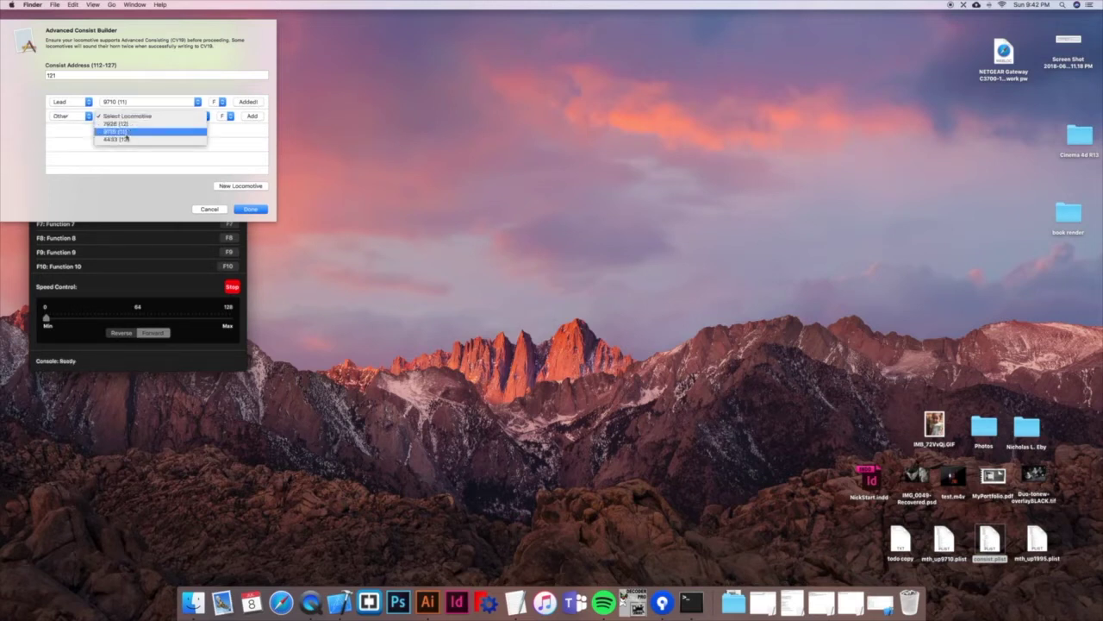
pyautogui.click(117, 139)
pyautogui.click(251, 116)
# - Add locomotive 7926 (12) to the consist as the Rear engine with its direction set to R
pyautogui.click(232, 186)
pyautogui.click(69, 130)
pyautogui.click(66, 142)
pyautogui.click(123, 130)
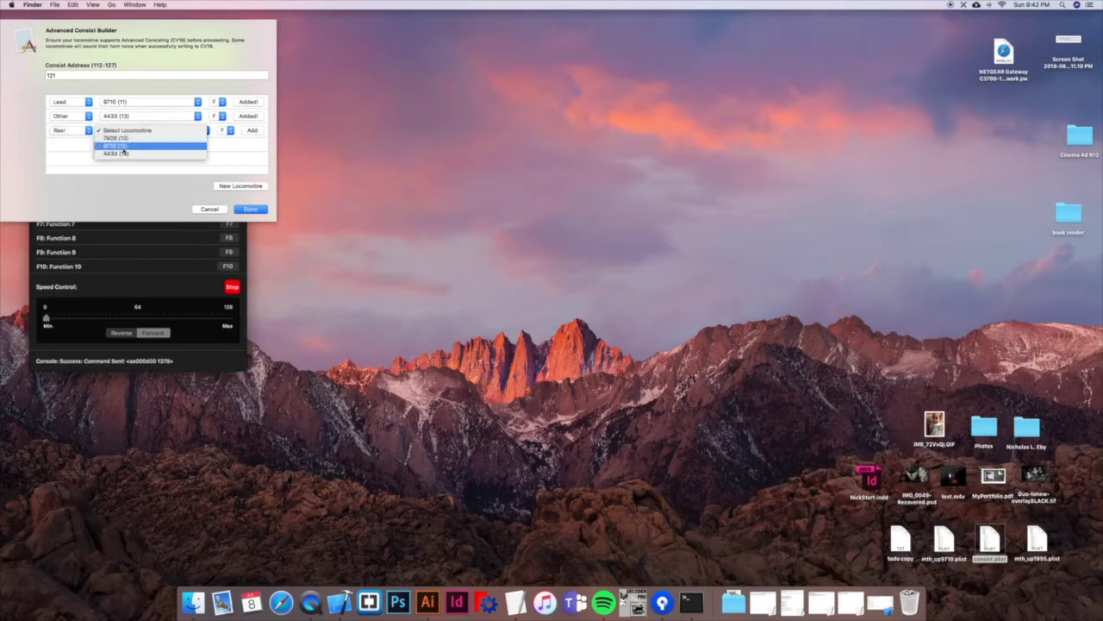
pyautogui.click(114, 142)
pyautogui.click(226, 130)
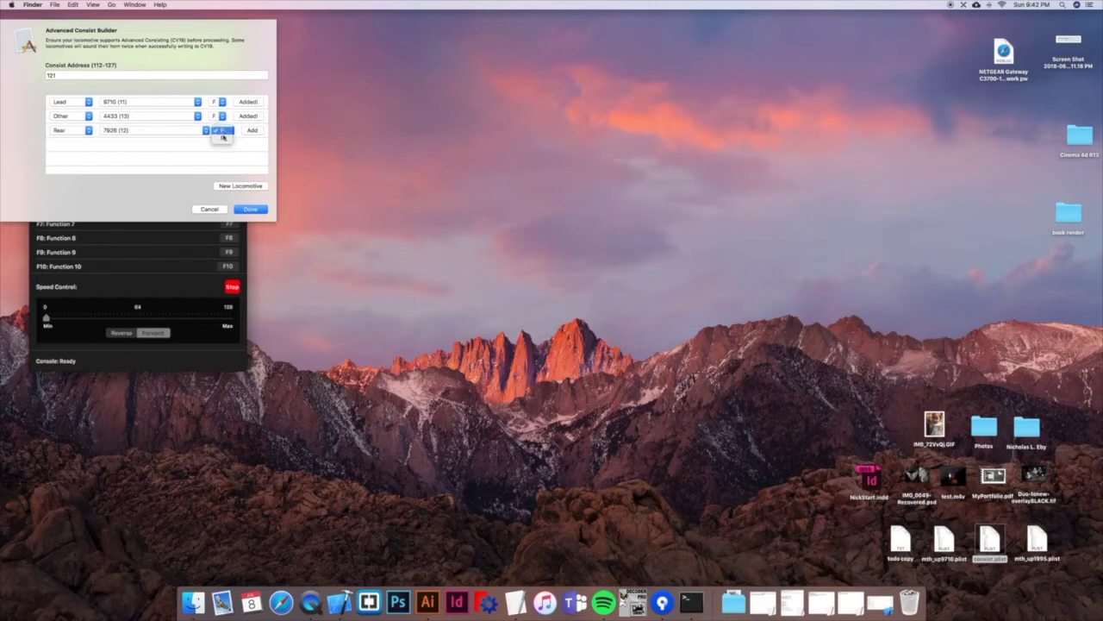
pyautogui.click(226, 142)
pyautogui.click(251, 131)
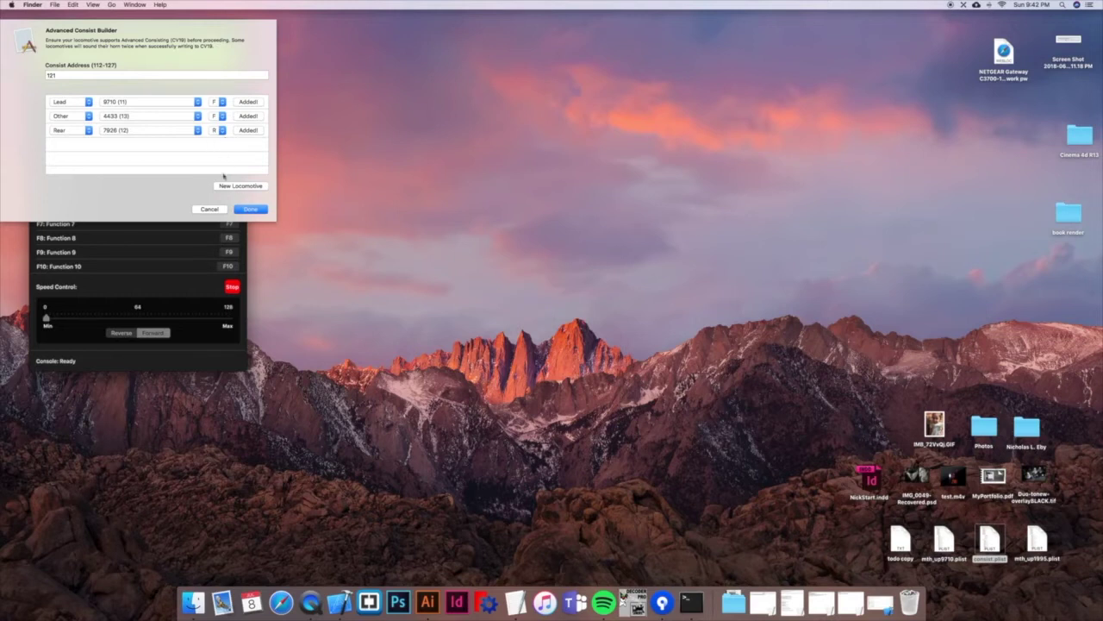
# - Finish building consist 121, move its throttle window clear, and switch the direction to reverse and back to forward
pyautogui.click(251, 210)
pyautogui.moveTo(175, 23); pyautogui.dragTo(266, 50)
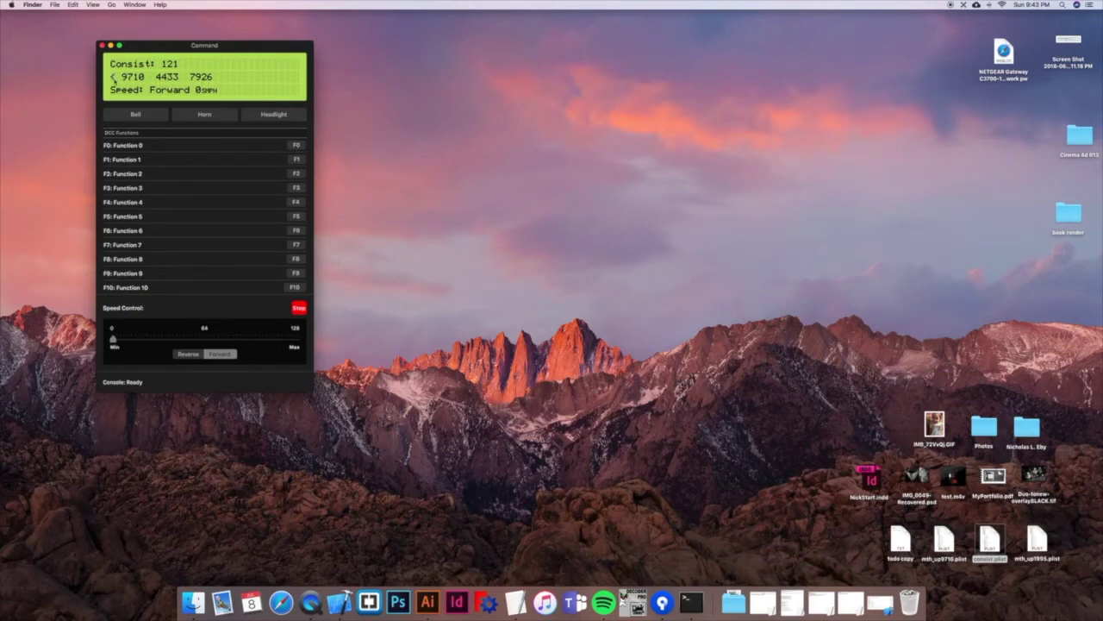
pyautogui.click(198, 354)
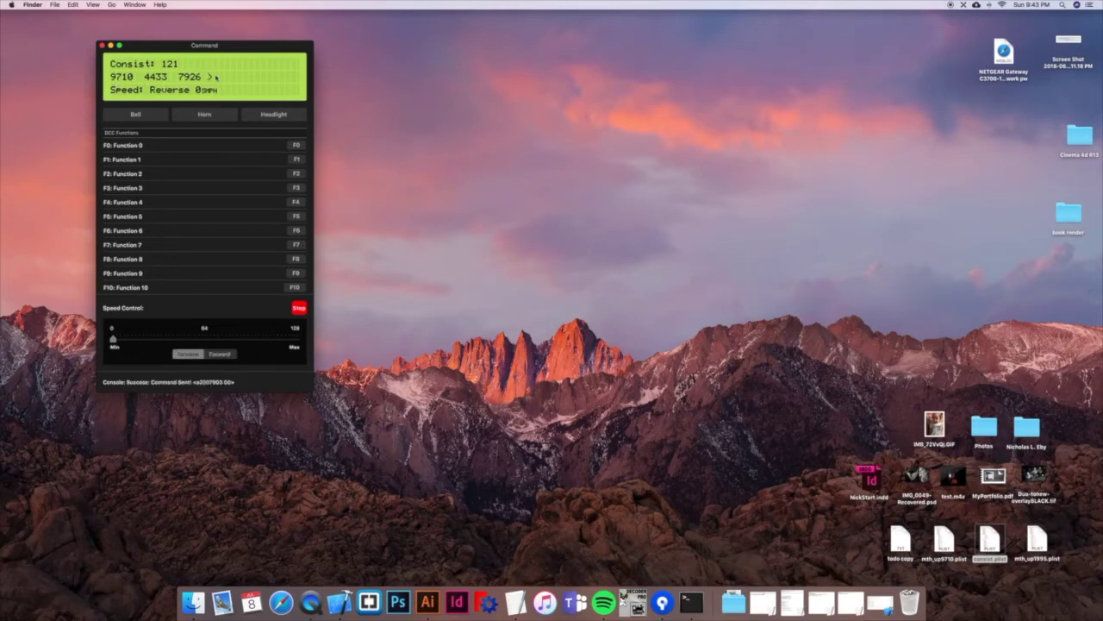
pyautogui.click(215, 354)
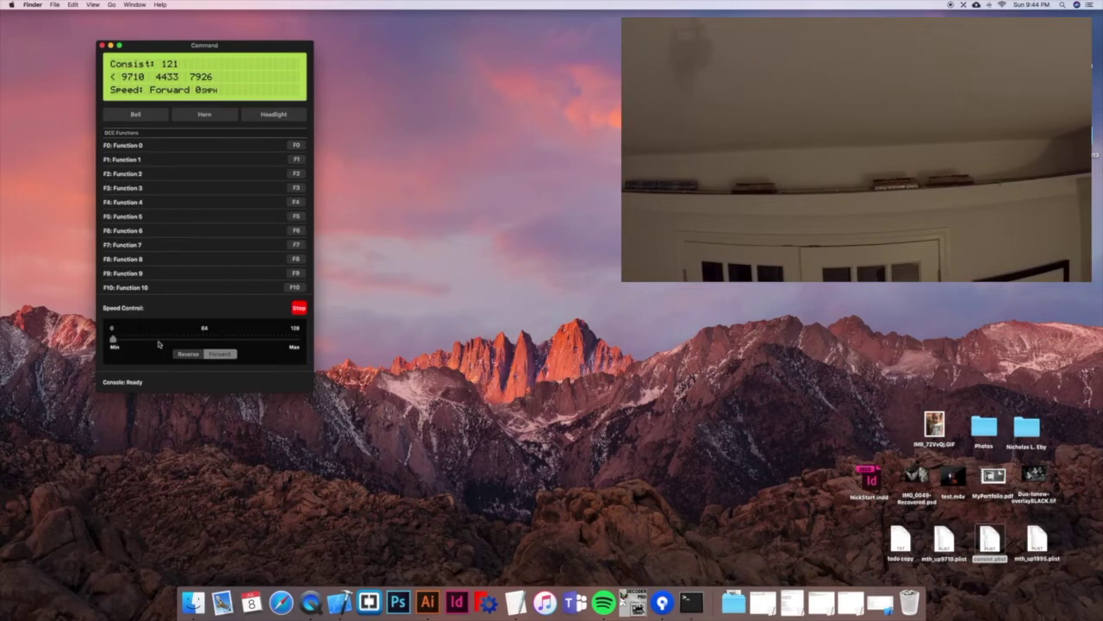
# - Run consist 121 forward at about 19 SMPH and in reverse at about 22 SMPH, bringing it to a stop after each run
pyautogui.moveTo(136, 339); pyautogui.dragTo(140, 340)
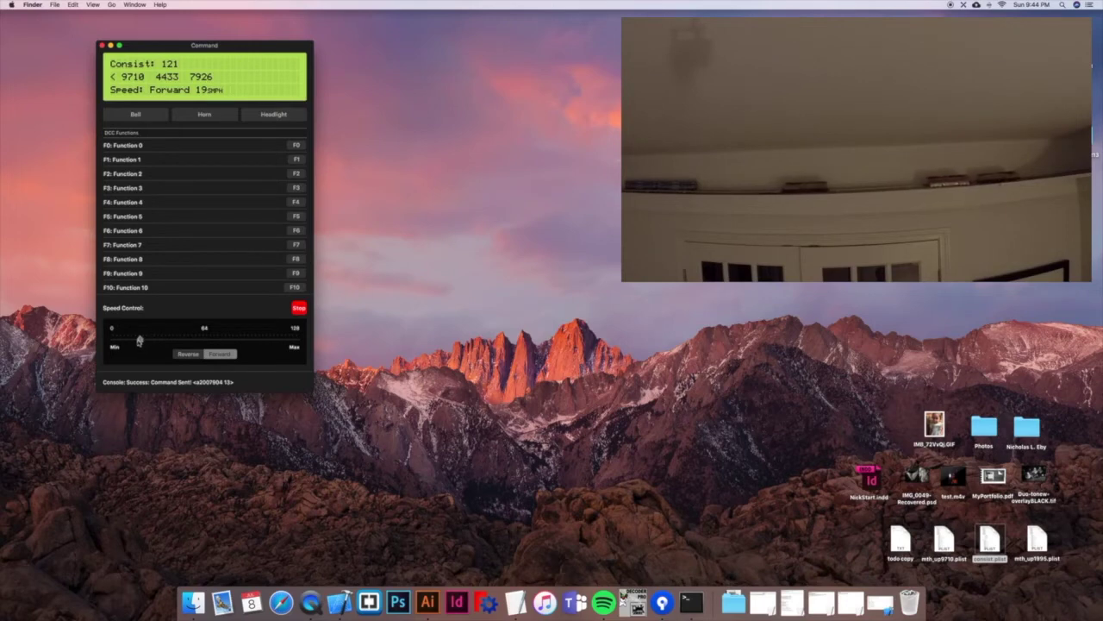
pyautogui.moveTo(142, 340); pyautogui.dragTo(113, 340)
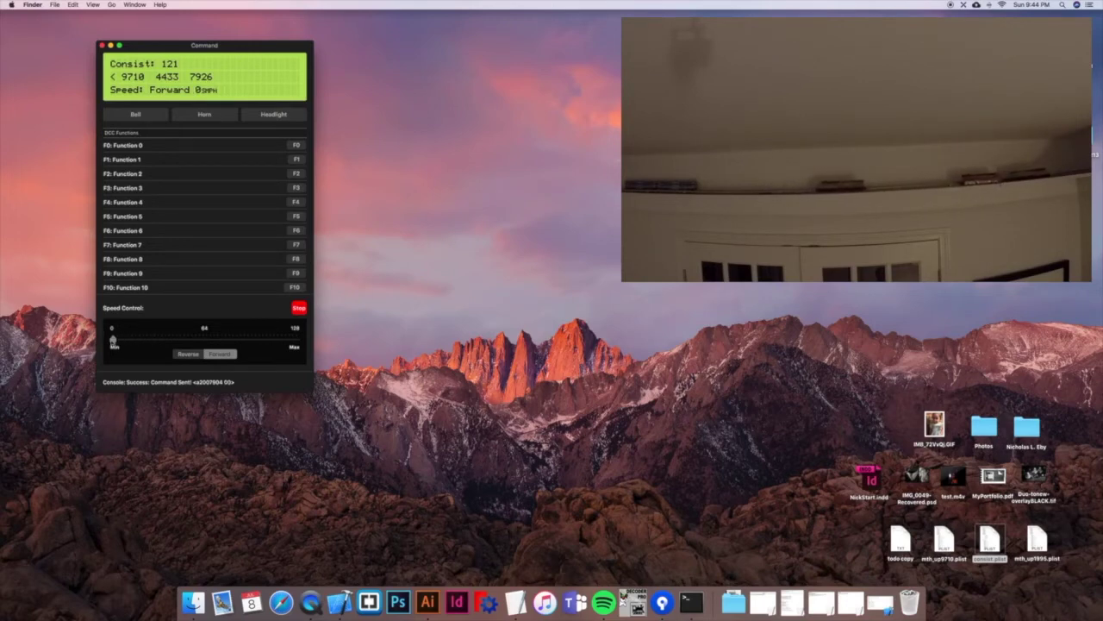
pyautogui.click(189, 354)
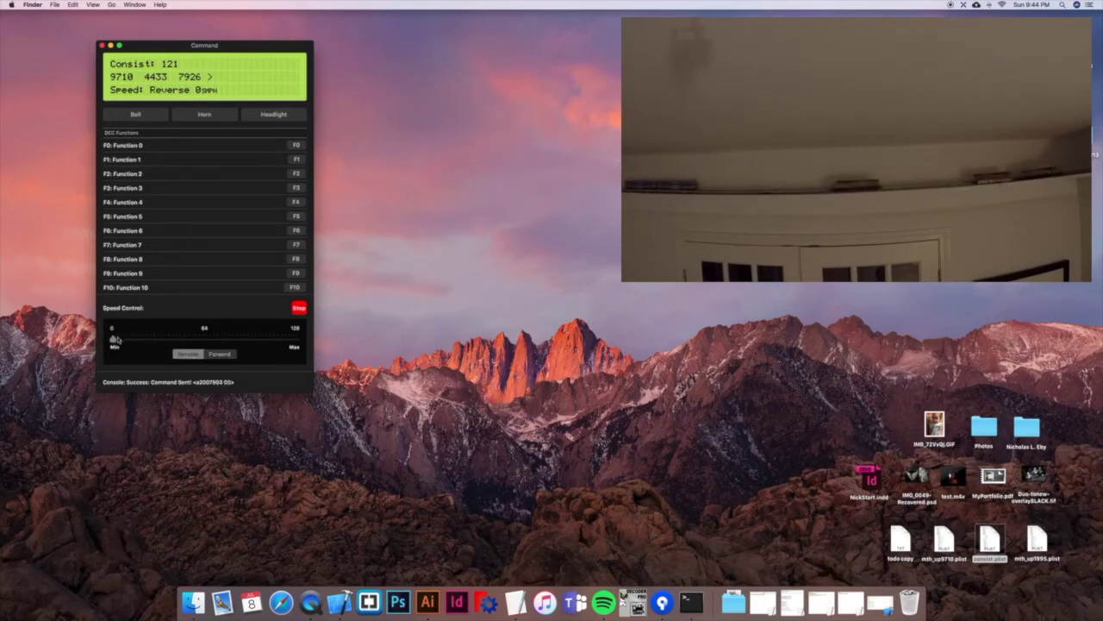
pyautogui.click(144, 340)
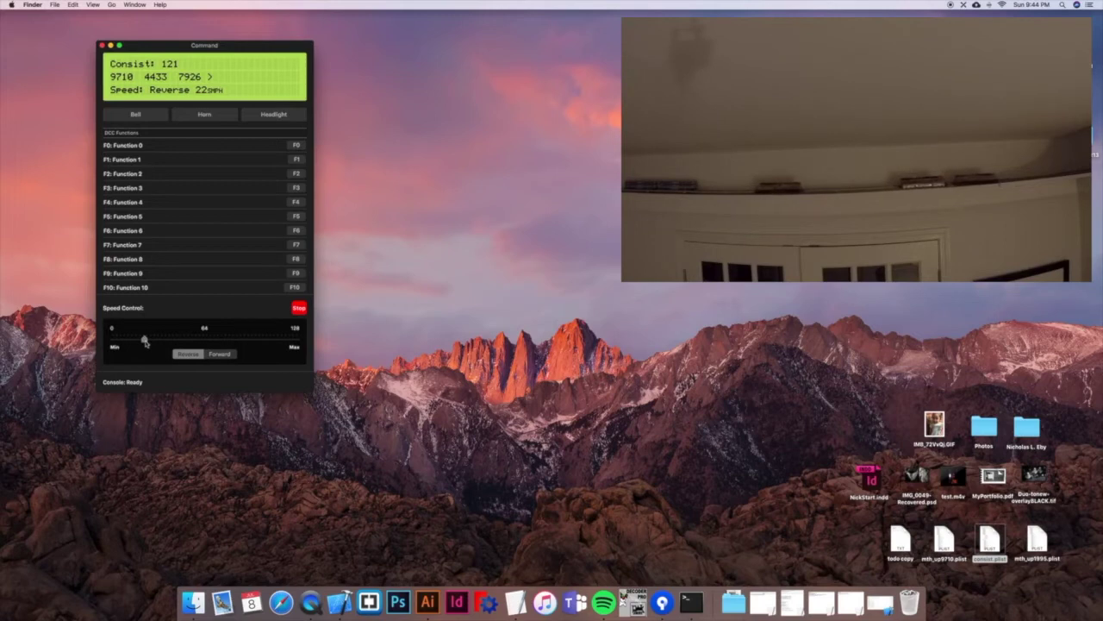
pyautogui.moveTo(145, 341); pyautogui.dragTo(113, 341)
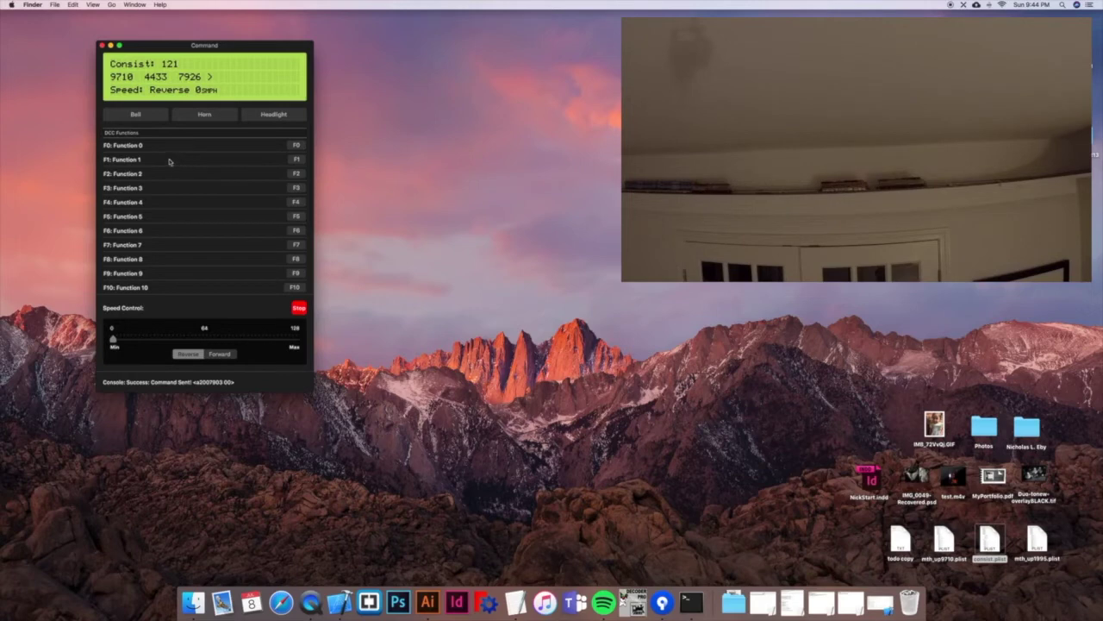
# - Turn on the consist's headlight and sound the horn in both the reverse and forward directions
pyautogui.click(273, 116)
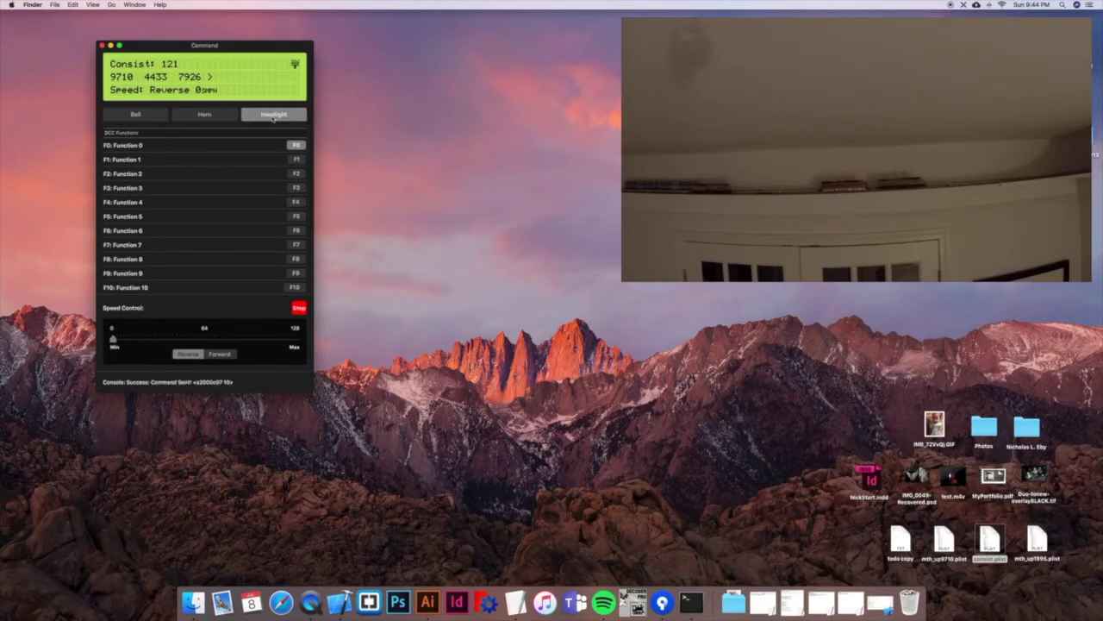
pyautogui.click(207, 114)
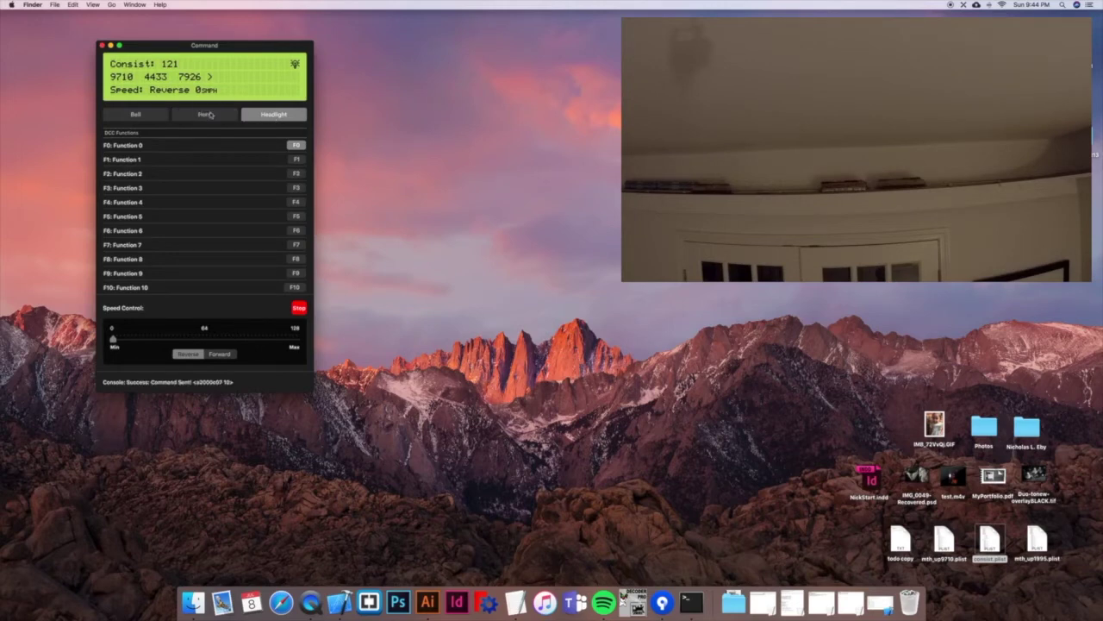
pyautogui.click(211, 355)
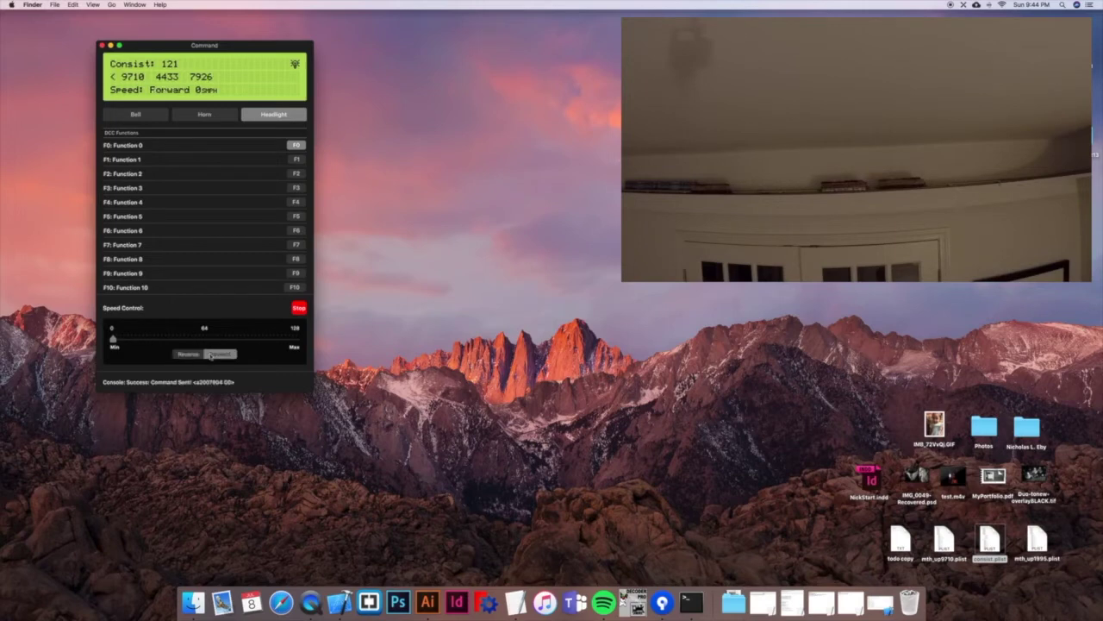
pyautogui.click(202, 114)
# - Toggle the headlight off and on in forward, and switch the consist to reverse and turn the headlight off
pyautogui.click(267, 117)
pyautogui.click(267, 115)
pyautogui.click(200, 355)
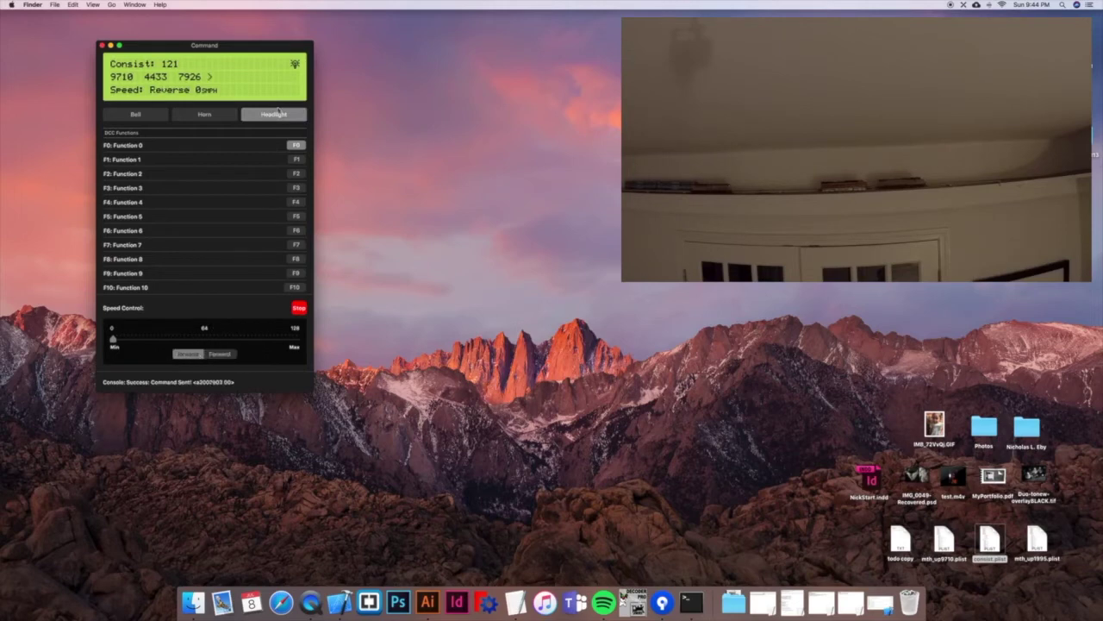
pyautogui.click(274, 115)
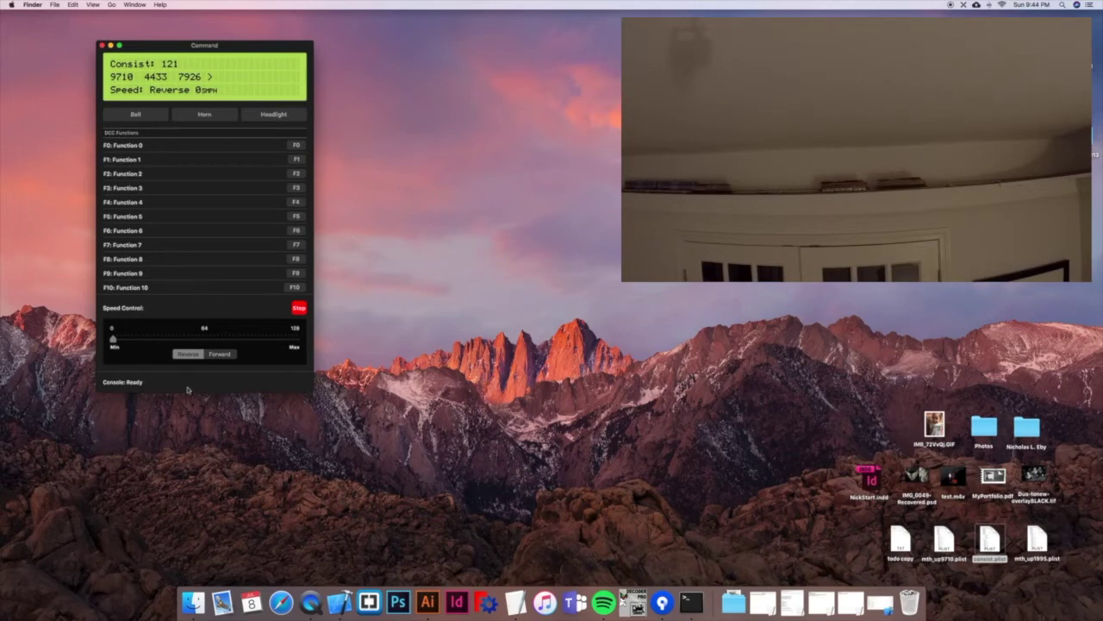
# - Run consist 121 forward at about 23 SMPH and bring it back to a stop
pyautogui.click(211, 354)
pyautogui.click(146, 340)
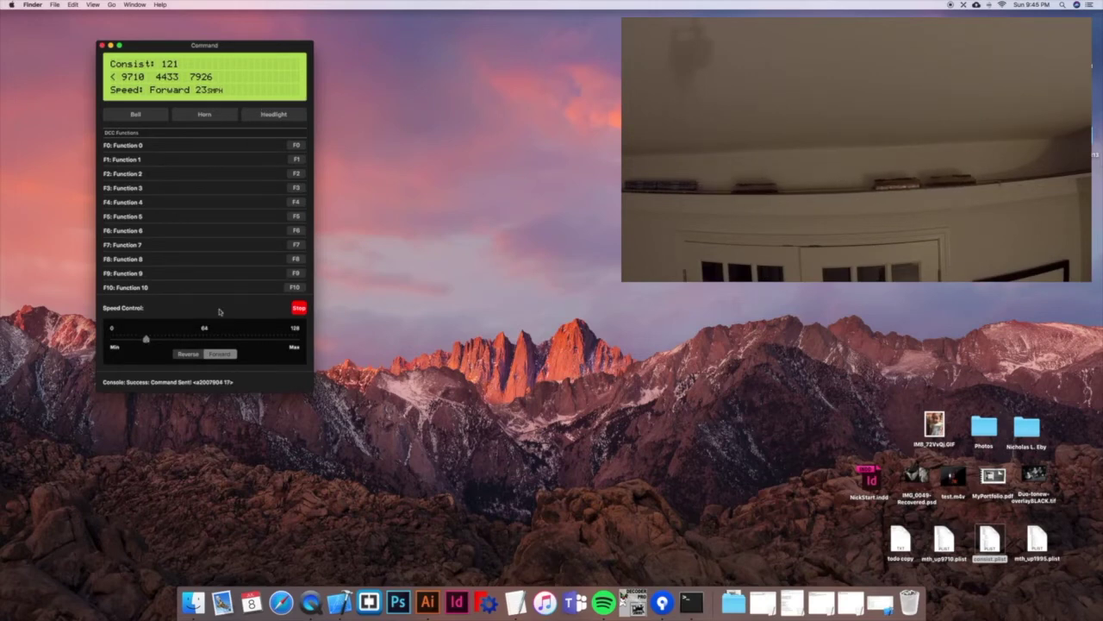
pyautogui.moveTo(146, 339); pyautogui.dragTo(94, 337)
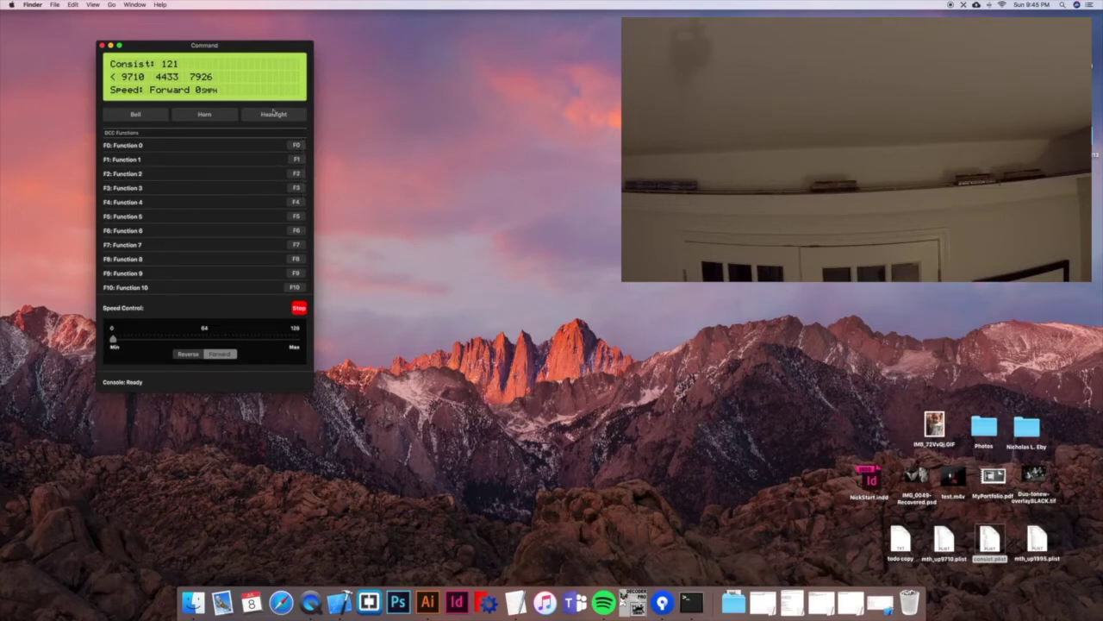
# - Close the consist 121 throttle and reset its locomotives' CV19 consist setting
pyautogui.click(102, 46)
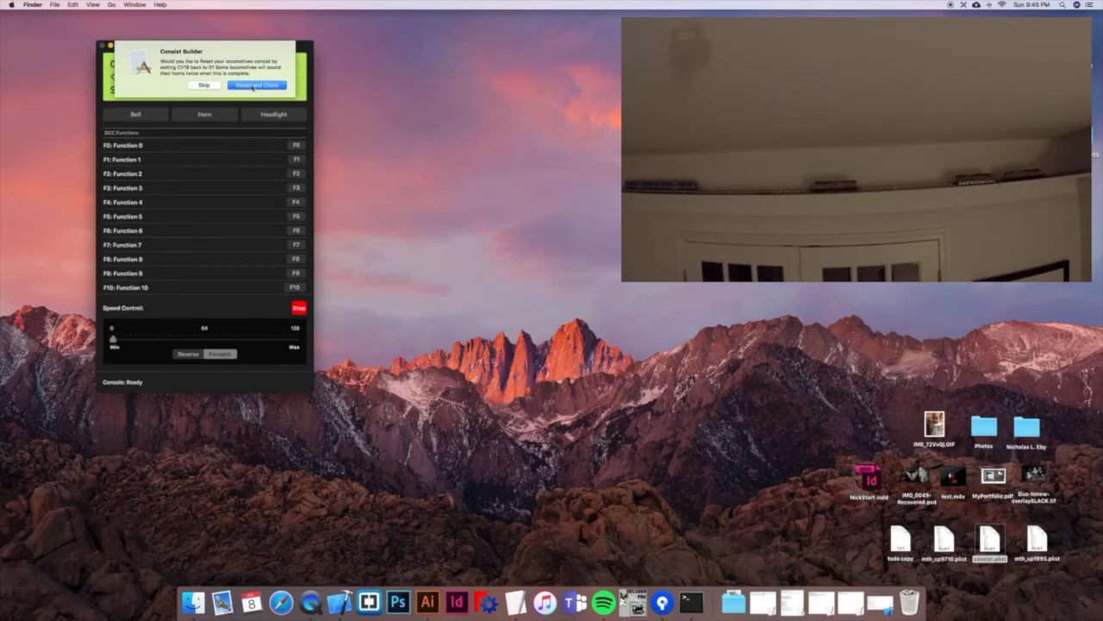
pyautogui.click(255, 86)
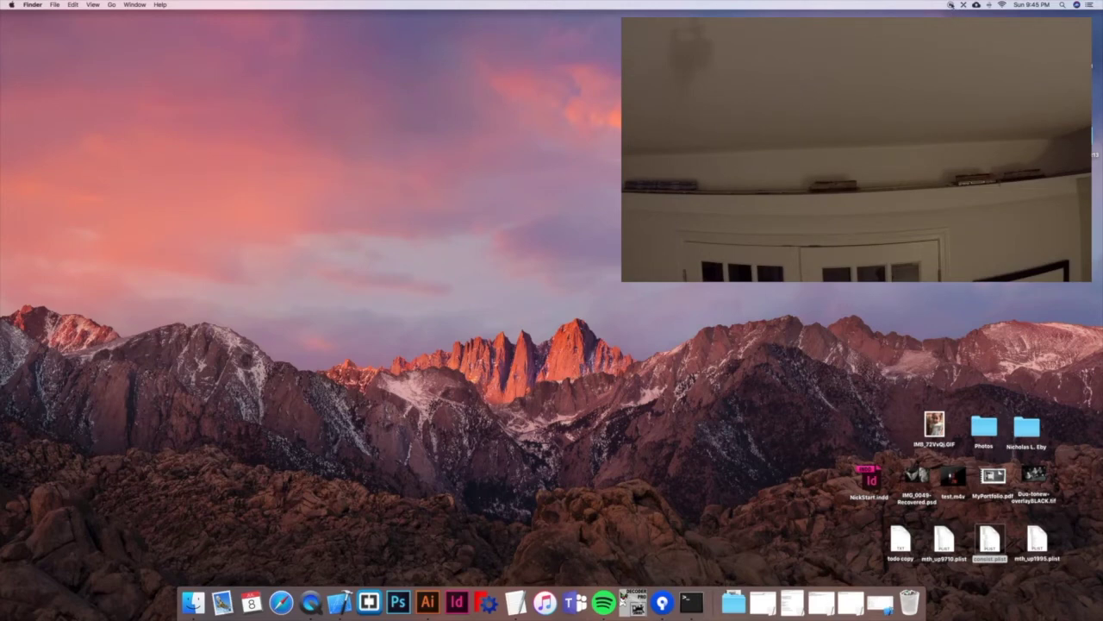
# - Open a single-locomotive throttle, select locomotive 7926 (012) and trigger its F3 function
pyautogui.click(952, 5)
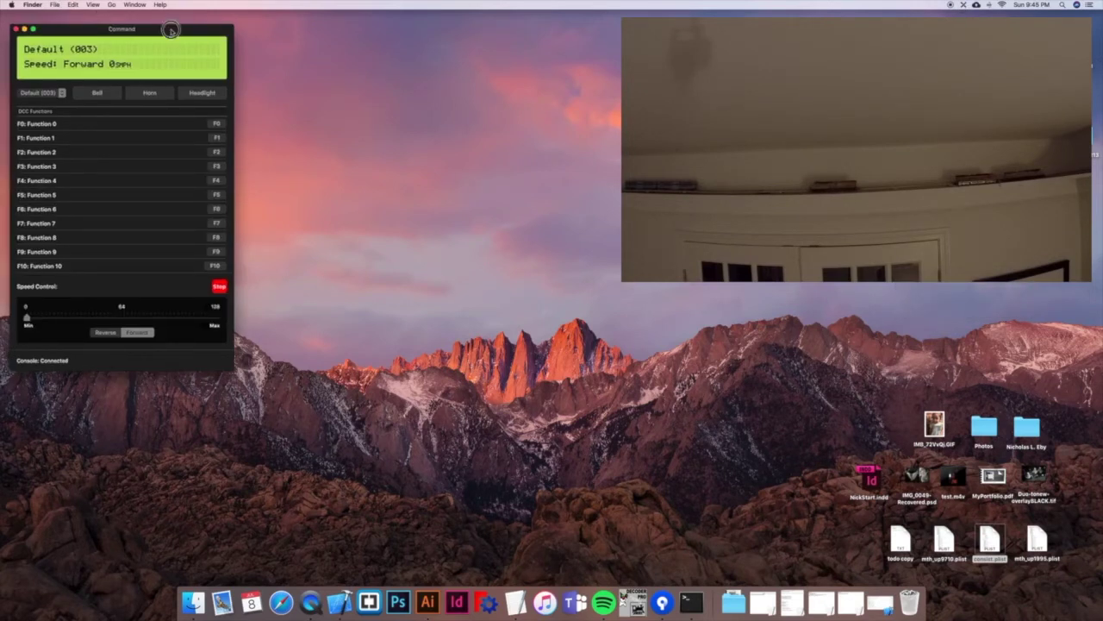
pyautogui.moveTo(165, 26); pyautogui.dragTo(255, 50)
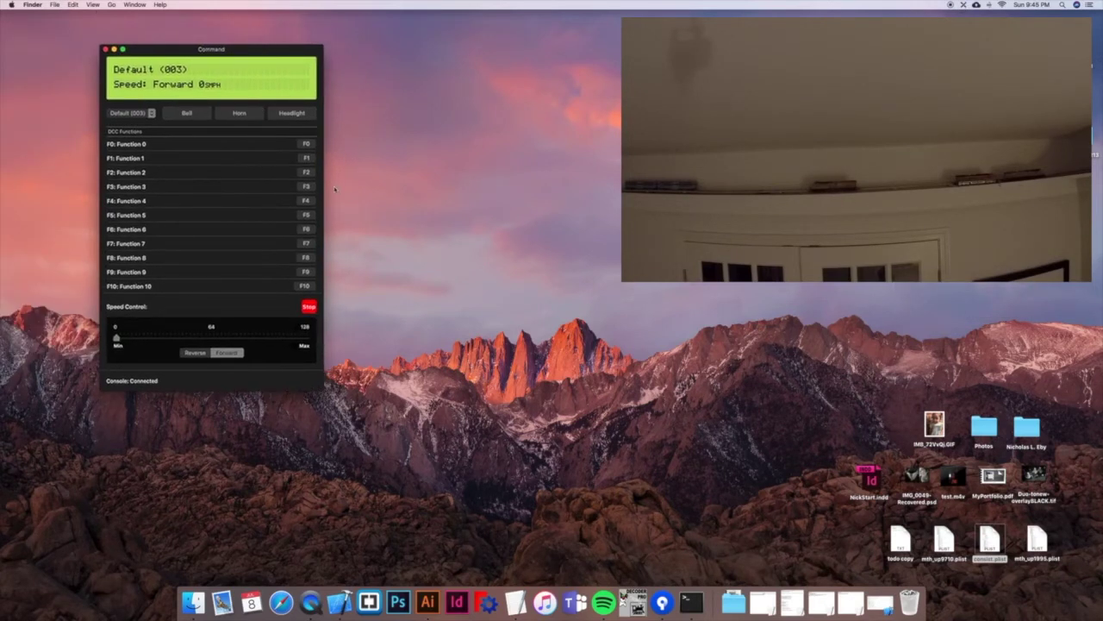
pyautogui.click(145, 114)
pyautogui.click(142, 121)
pyautogui.click(305, 185)
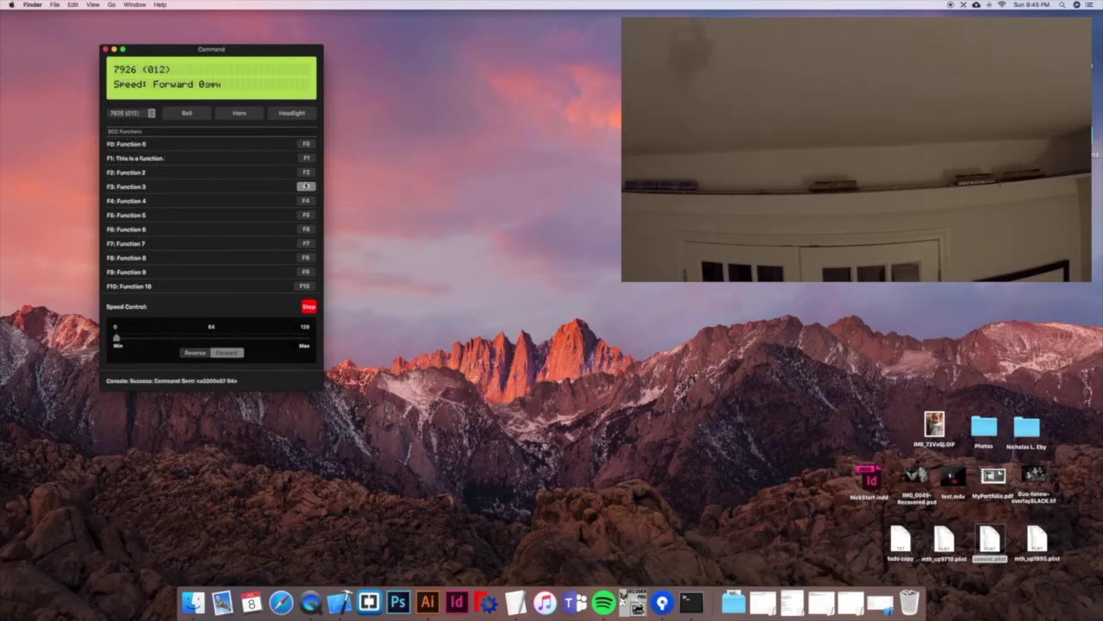
# - Switch the throttle to locomotive 9710 (011) and trigger its F3 function
pyautogui.click(141, 116)
pyautogui.click(131, 122)
pyautogui.click(305, 187)
# - Switch the throttle to locomotive 4433 (013) and trigger its F3 function
pyautogui.click(130, 112)
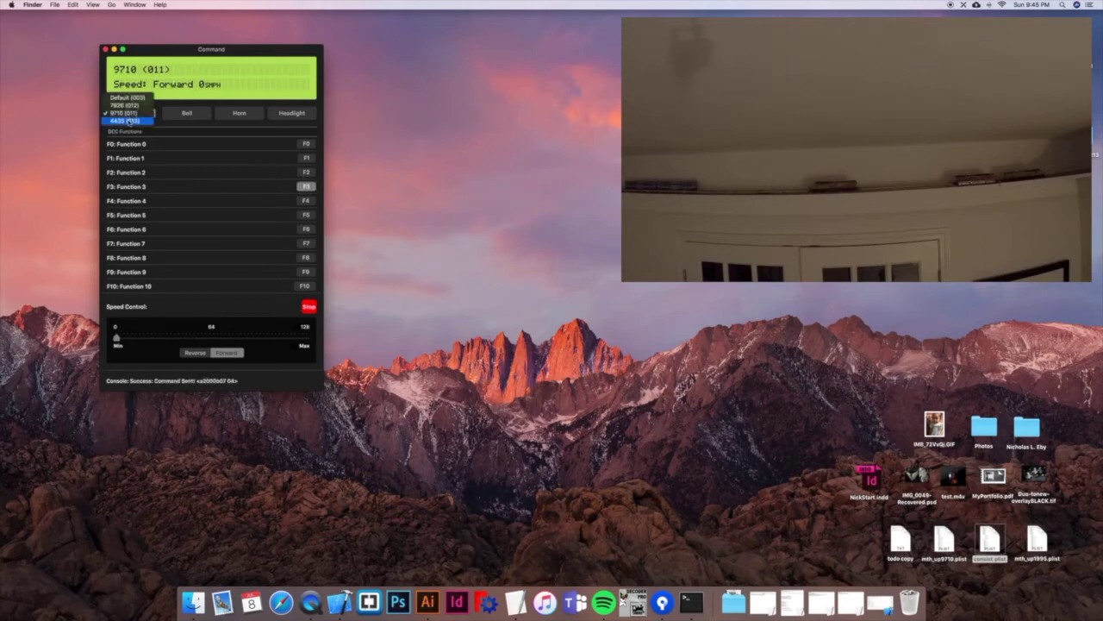
pyautogui.click(126, 121)
pyautogui.click(307, 186)
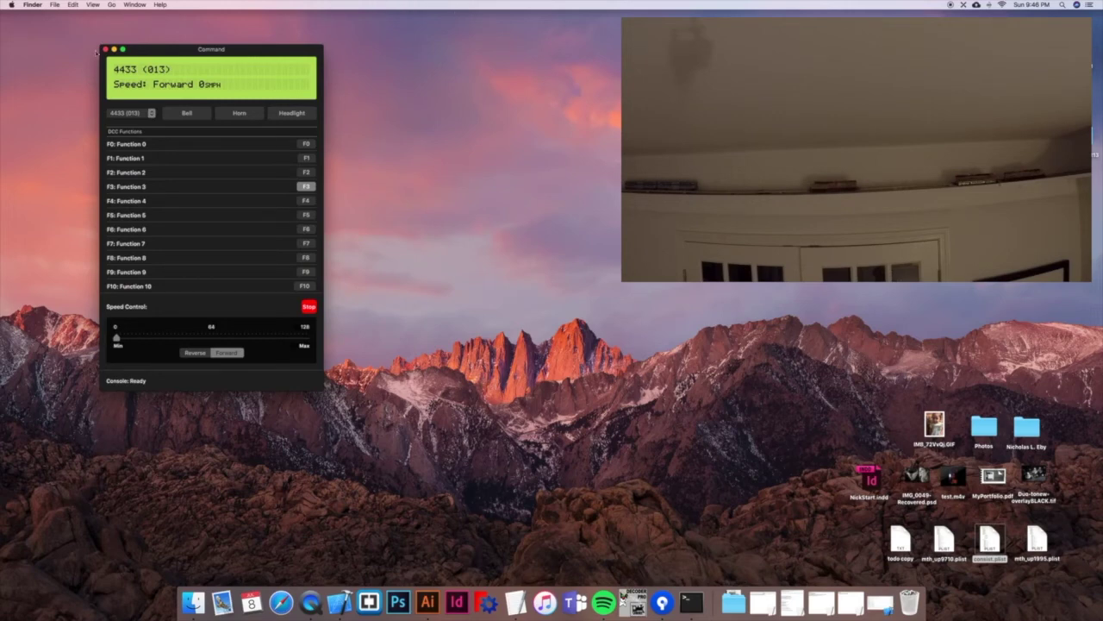
# - Close the throttle, open the Advanced Consist Builder and set the consist address to 126
pyautogui.click(104, 50)
pyautogui.click(963, 5)
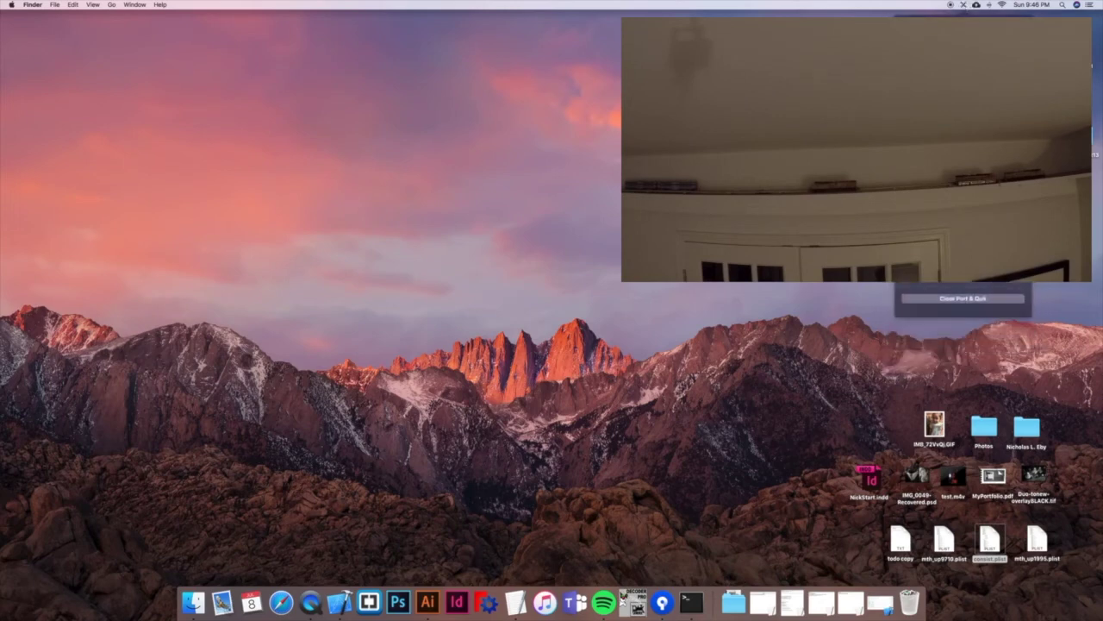
pyautogui.click(963, 274)
pyautogui.click(104, 84)
pyautogui.write('12')
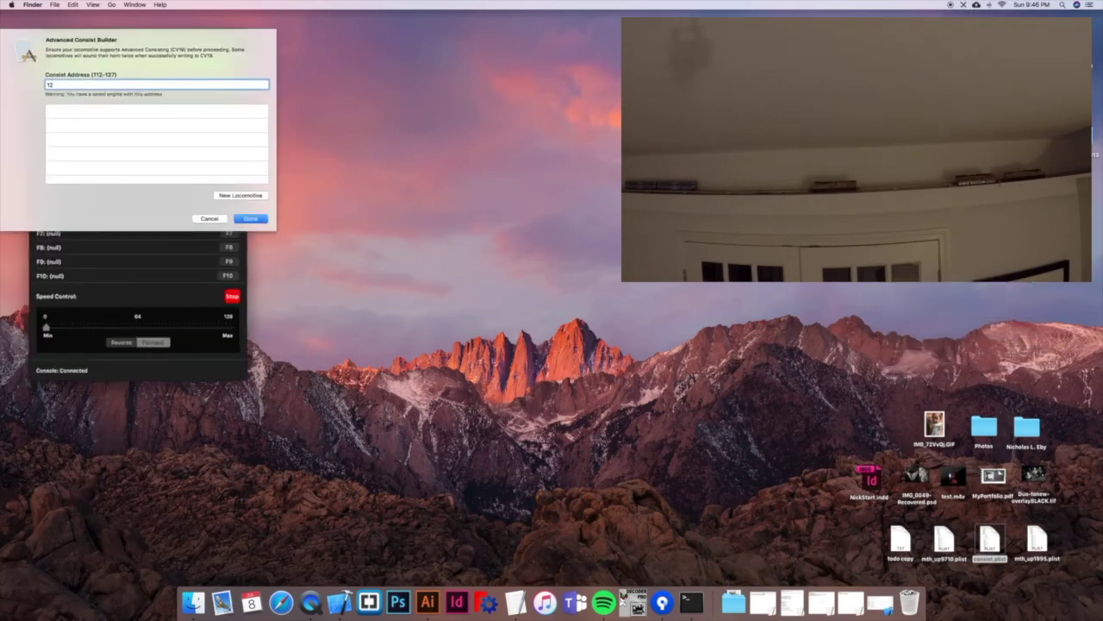
pyautogui.write('8')
# - Add locomotive 9710 (11) to consist 126 as the Lead engine with direction F
pyautogui.click(247, 196)
pyautogui.click(87, 112)
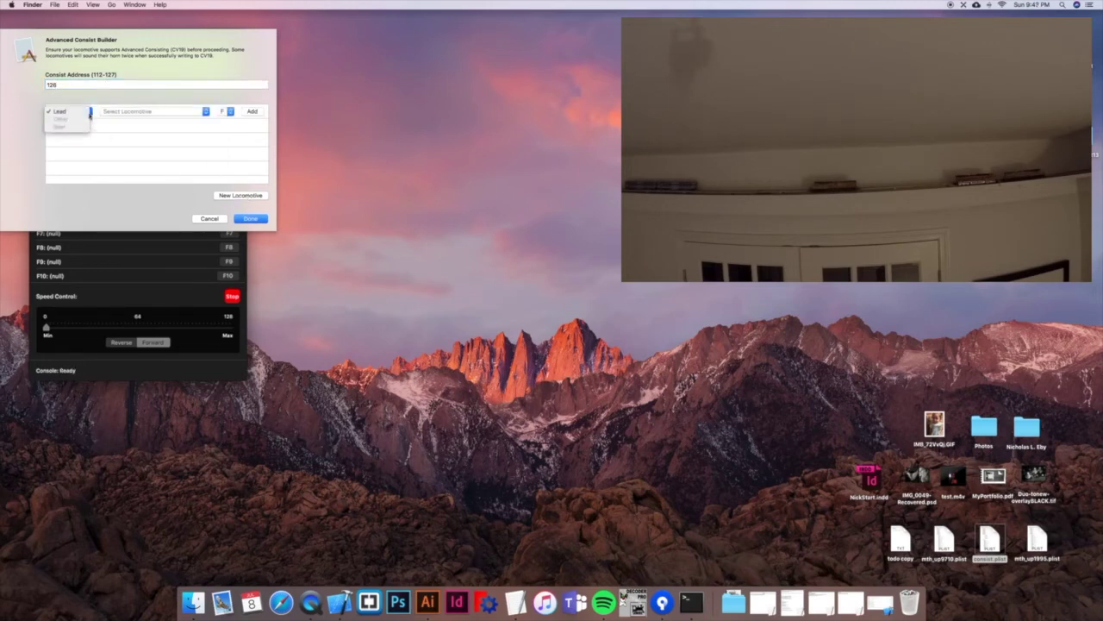
pyautogui.click(64, 112)
pyautogui.click(129, 111)
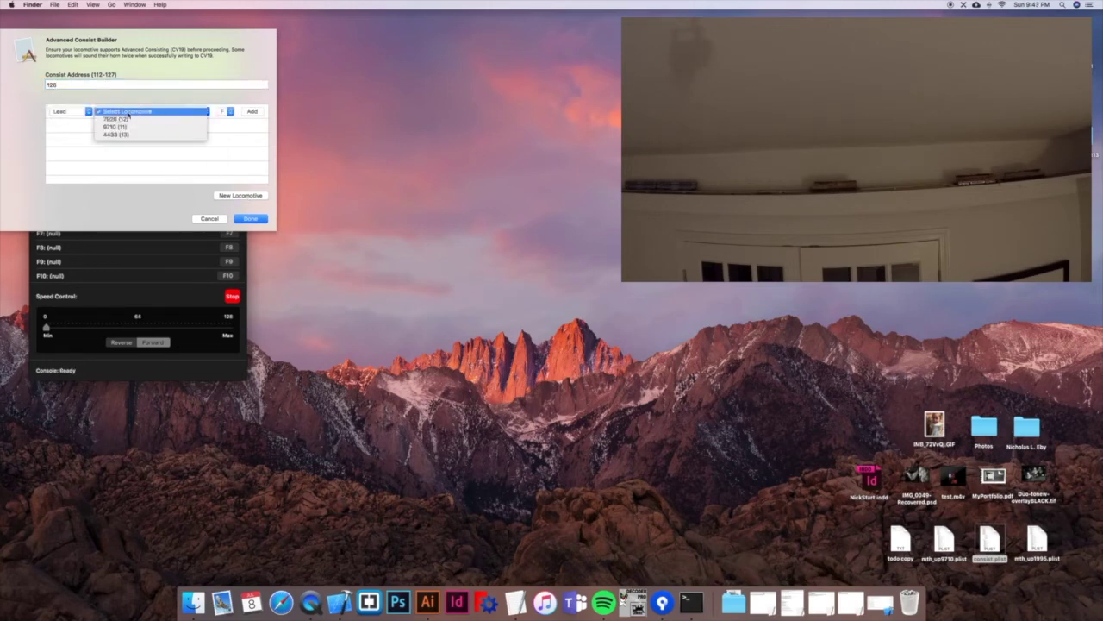
pyautogui.click(129, 127)
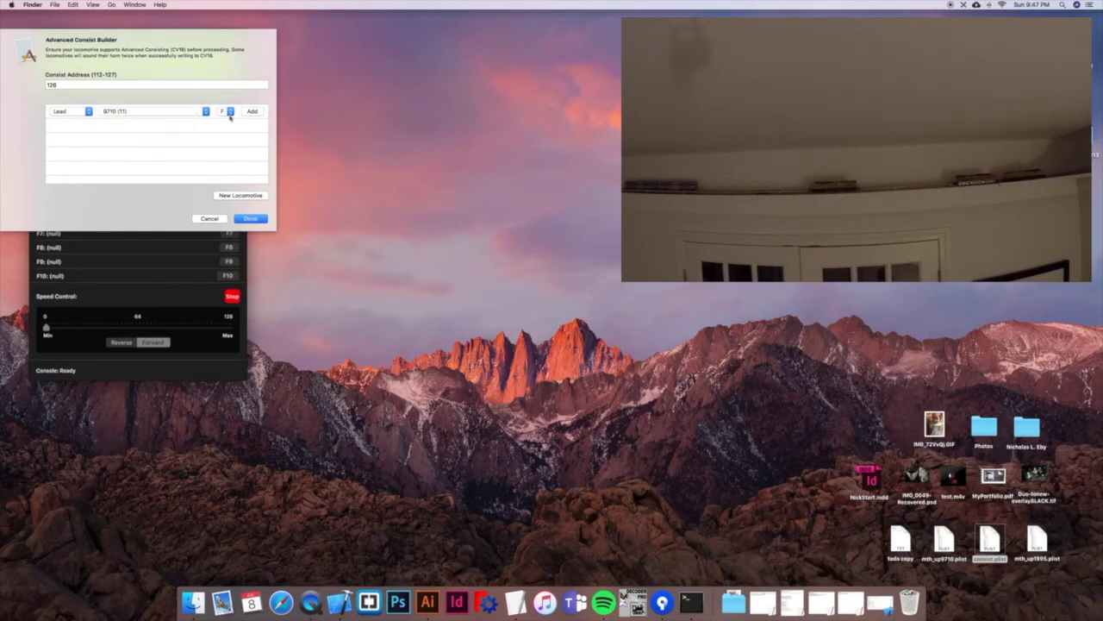
pyautogui.click(249, 112)
# - Add locomotive 4433 (13) to consist 126 in the Other position with direction F
pyautogui.click(229, 196)
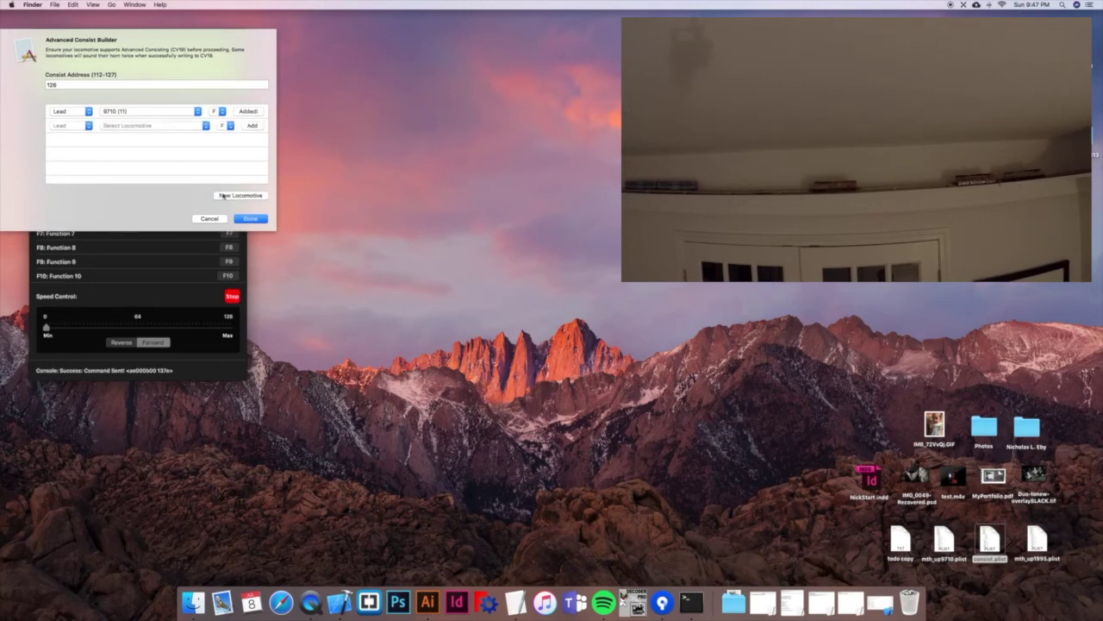
pyautogui.click(77, 125)
pyautogui.click(74, 139)
pyautogui.click(129, 126)
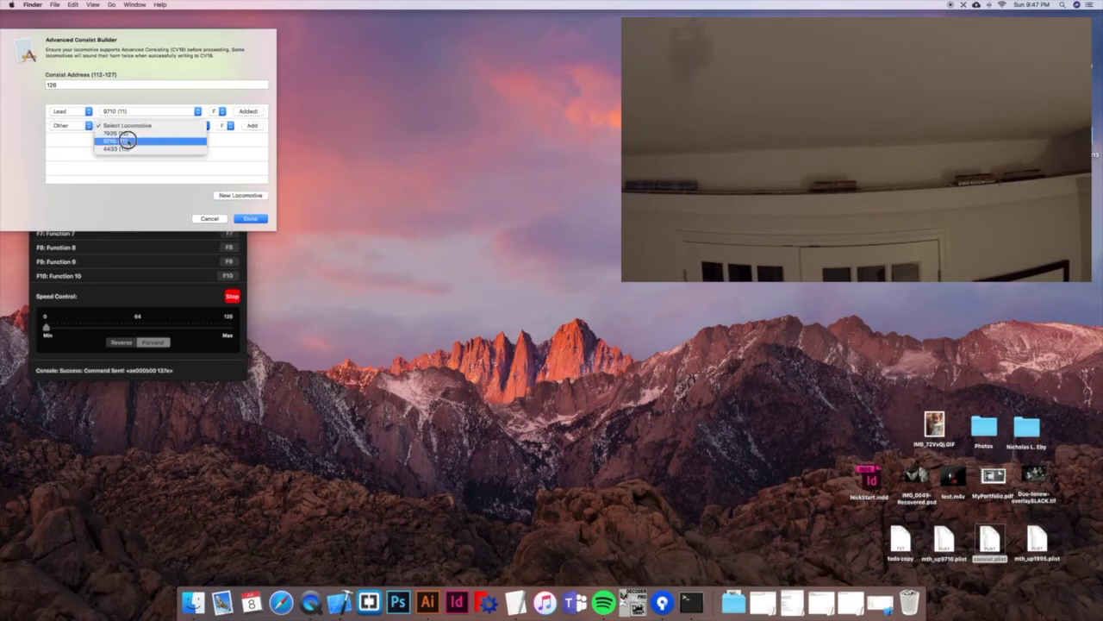
pyautogui.click(130, 149)
pyautogui.click(252, 126)
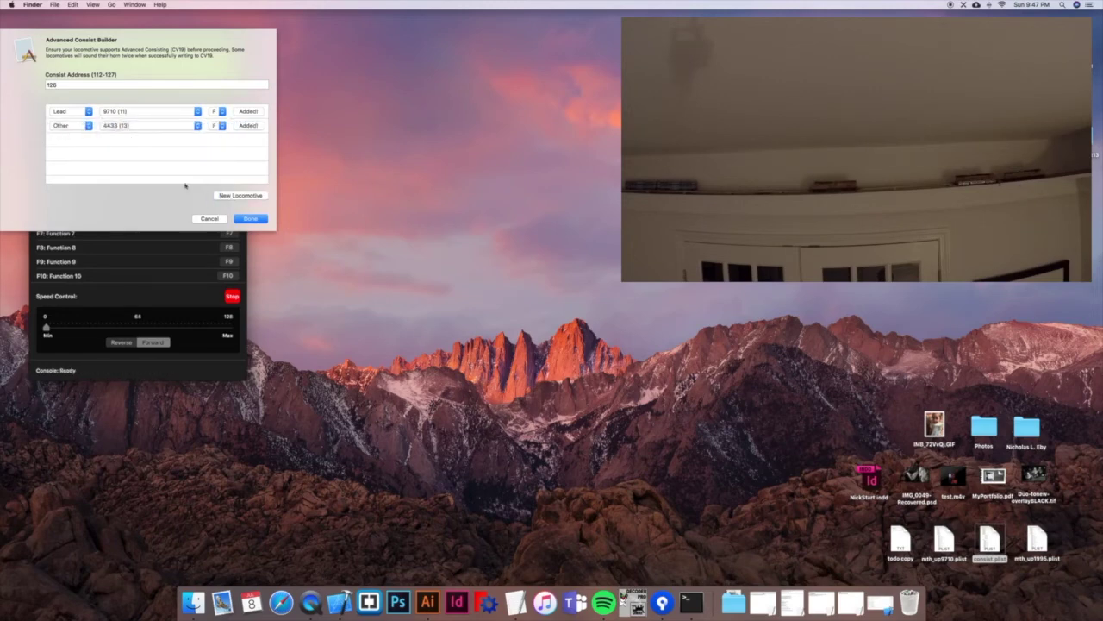
# - Add locomotive 7926 (12) to consist 126 as the Rear engine with direction R and finish the consist
pyautogui.click(231, 196)
pyautogui.click(76, 139)
pyautogui.click(76, 159)
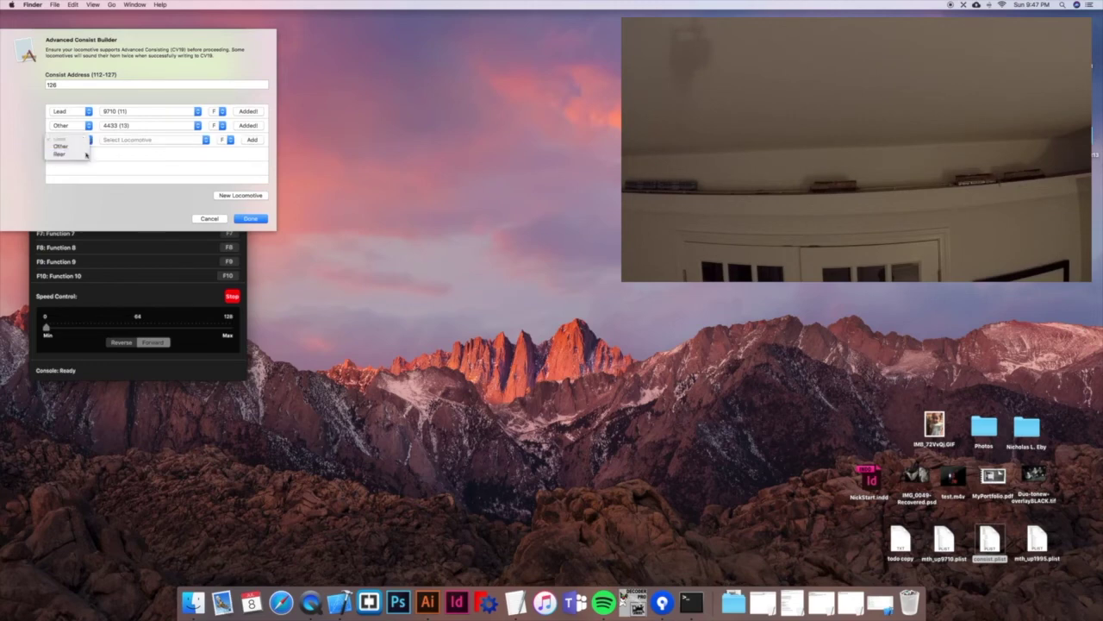
pyautogui.click(146, 141)
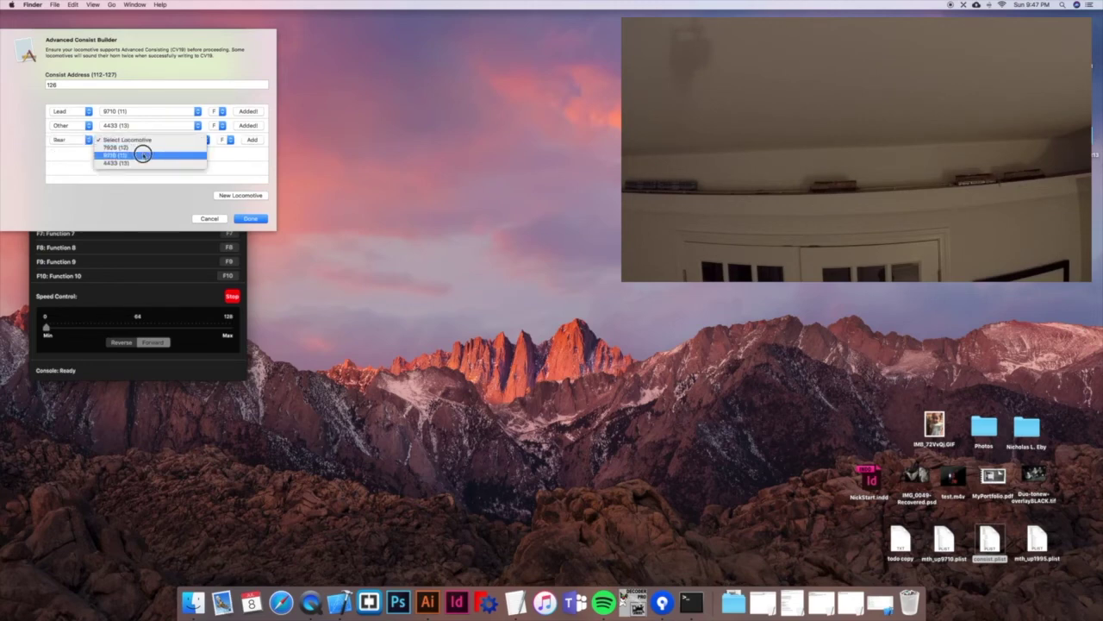
pyautogui.click(143, 147)
pyautogui.click(221, 140)
pyautogui.click(221, 152)
pyautogui.click(250, 140)
pyautogui.click(251, 218)
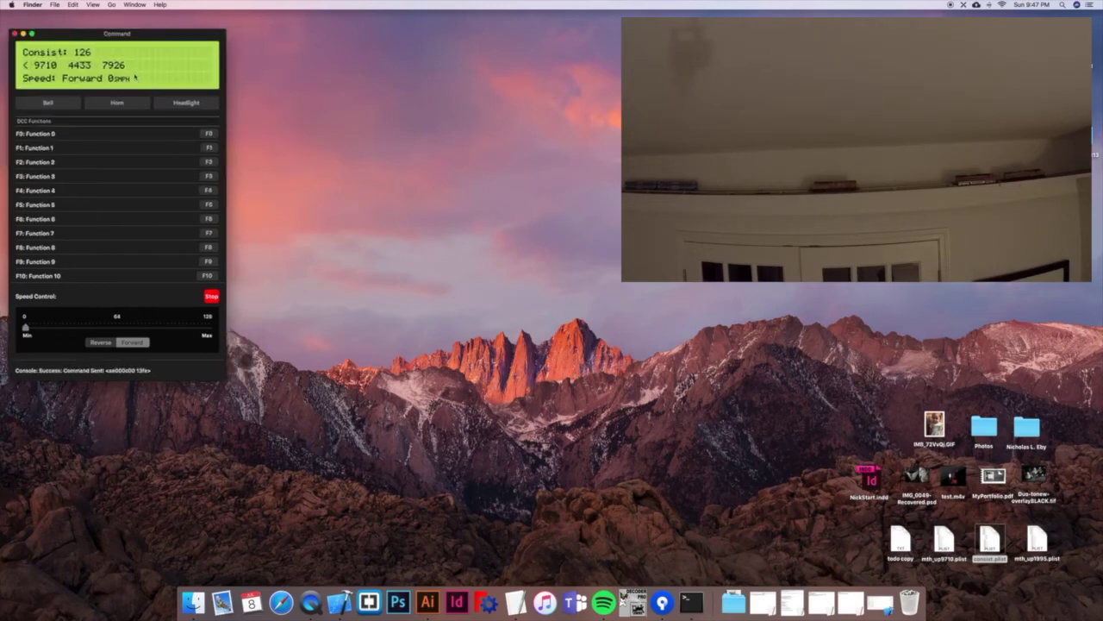
# - Move the consist 126 throttle window and run the consist in reverse at about 14 SMPH
pyautogui.moveTo(133, 38); pyautogui.dragTo(187, 45)
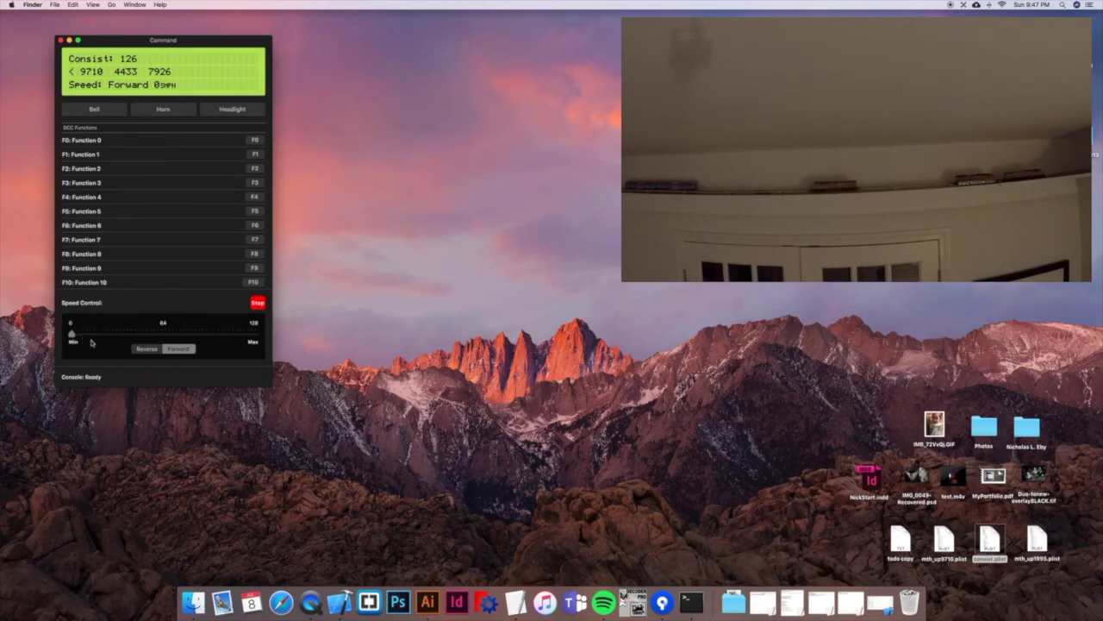
pyautogui.click(144, 349)
pyautogui.click(94, 333)
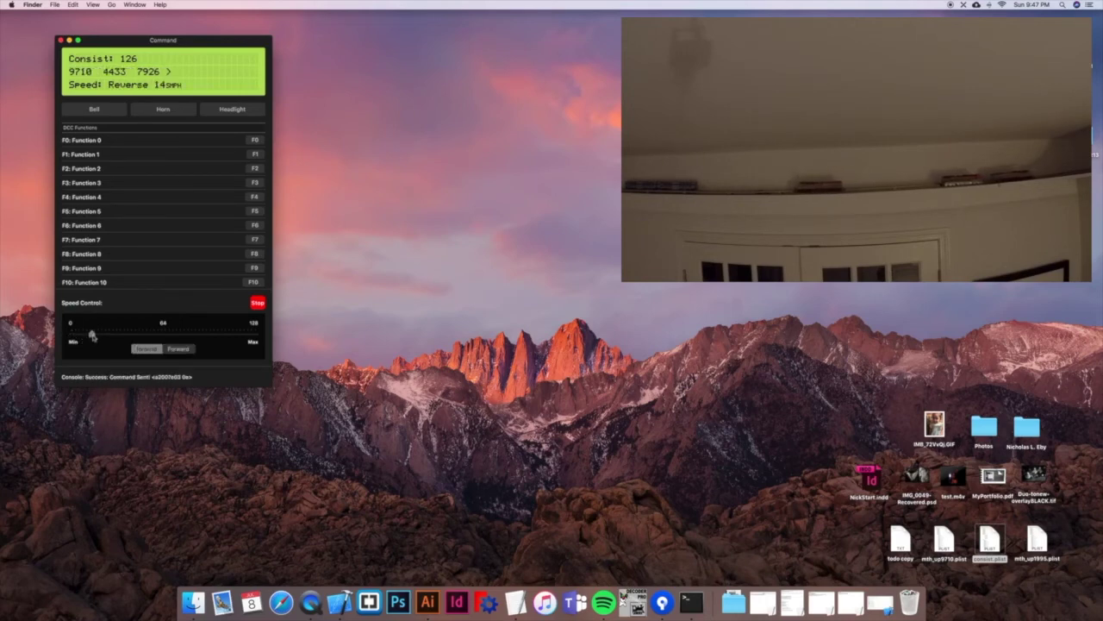
# - Turn on the headlight of consist 126 and bring the reversing consist to 0 SMPH
pyautogui.click(218, 109)
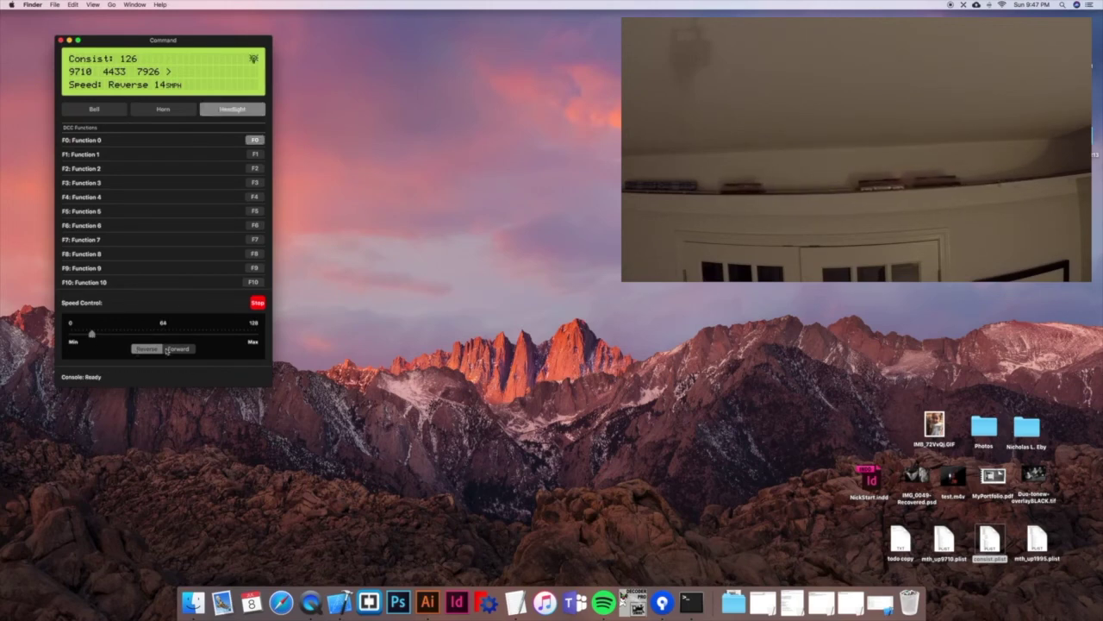
pyautogui.moveTo(93, 333); pyautogui.dragTo(70, 334)
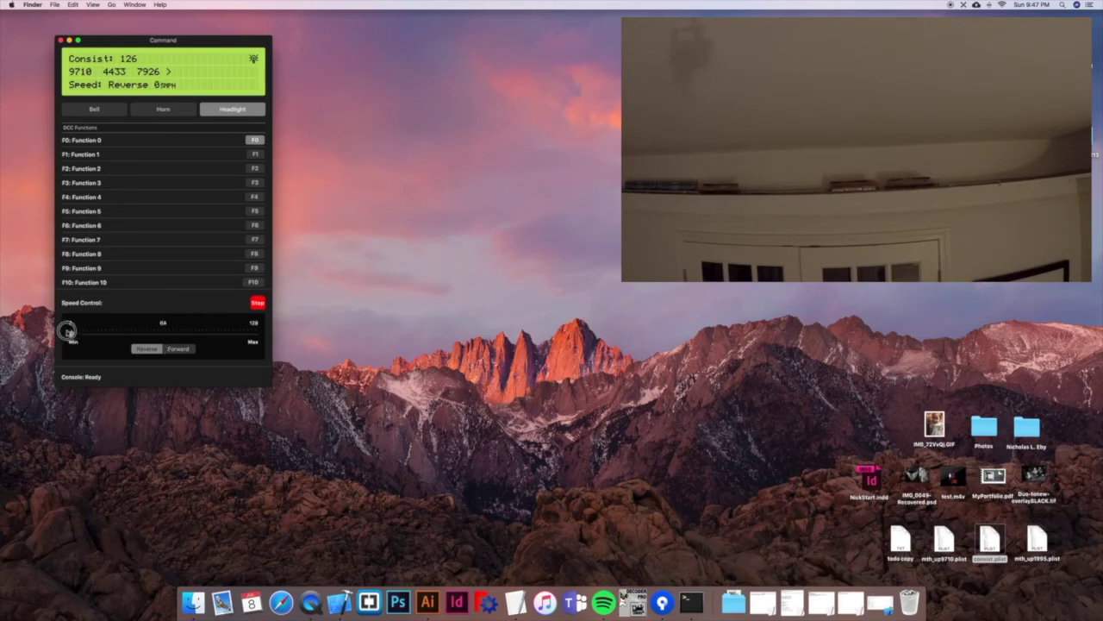
# - Sound the horn of the stopped consist 126 and switch its bell on and off
pyautogui.click(163, 109)
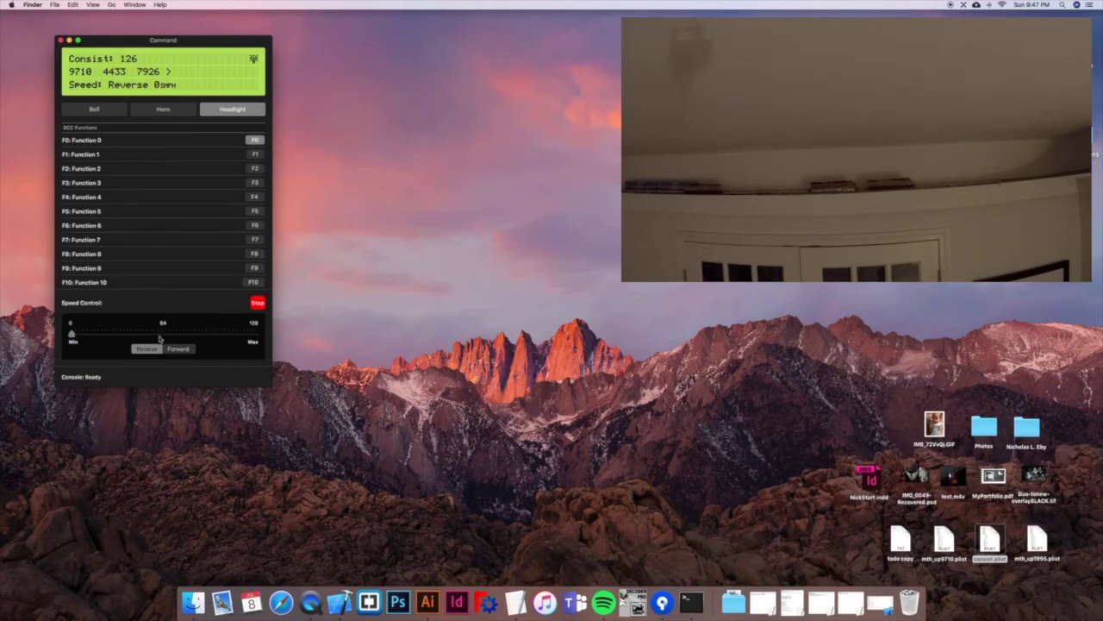
pyautogui.click(167, 110)
pyautogui.click(103, 111)
pyautogui.click(104, 111)
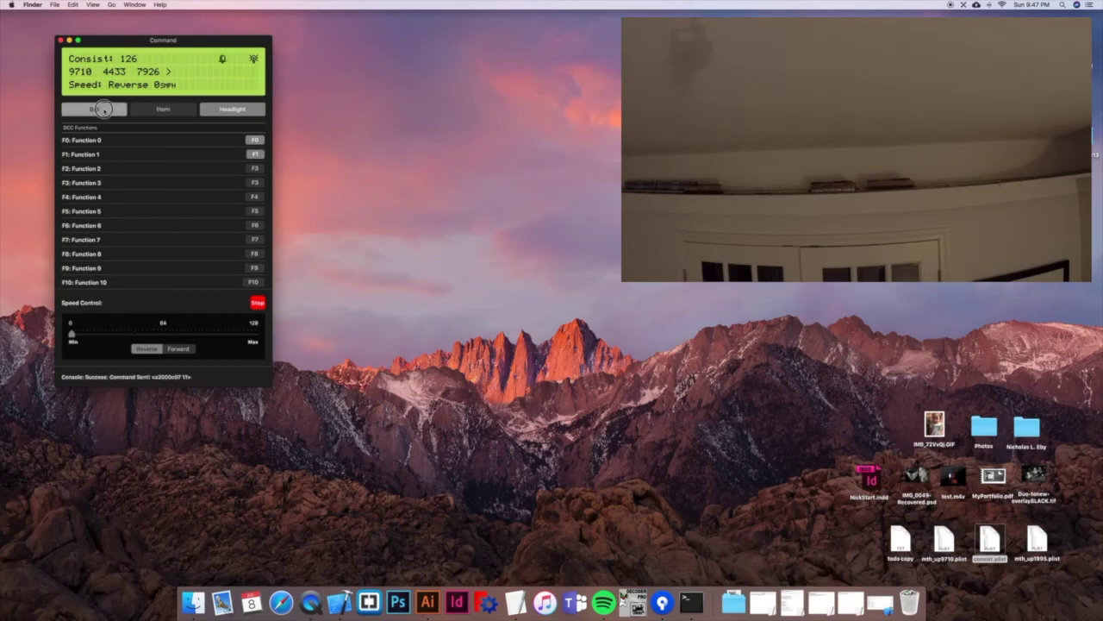
# - Set consist 126 to forward with the headlight off and run it at about 13 SMPH
pyautogui.click(179, 349)
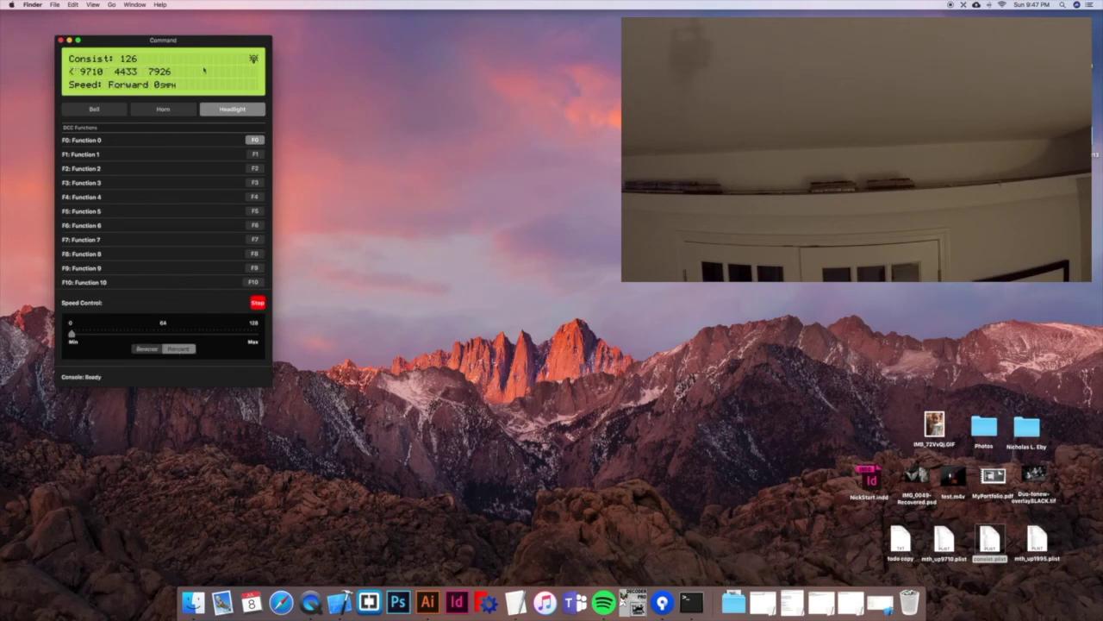
pyautogui.click(203, 107)
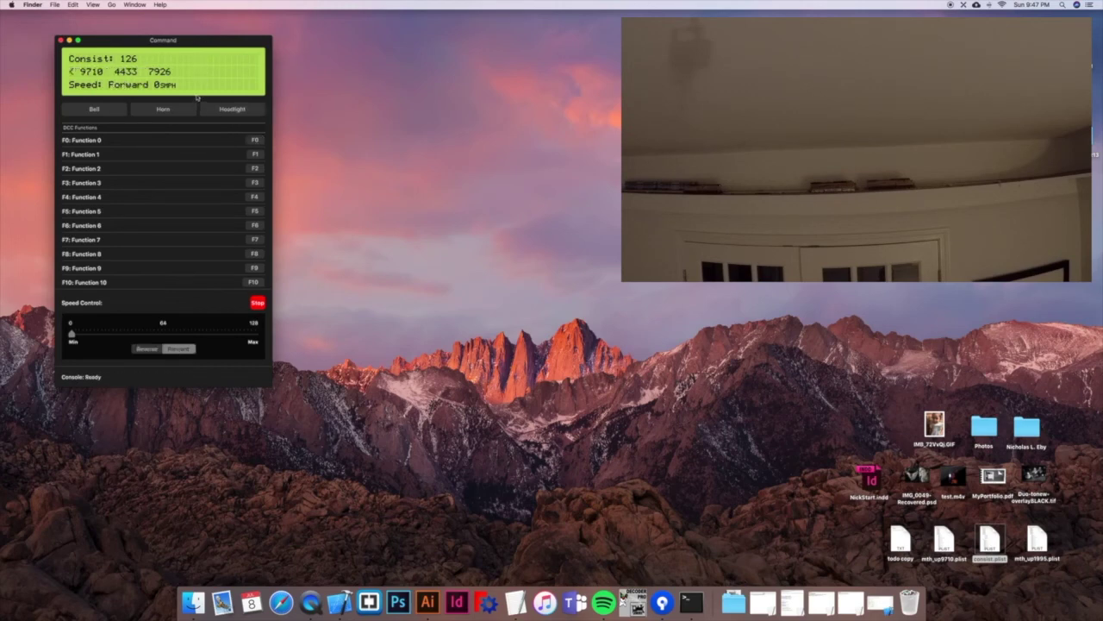
pyautogui.click(90, 336)
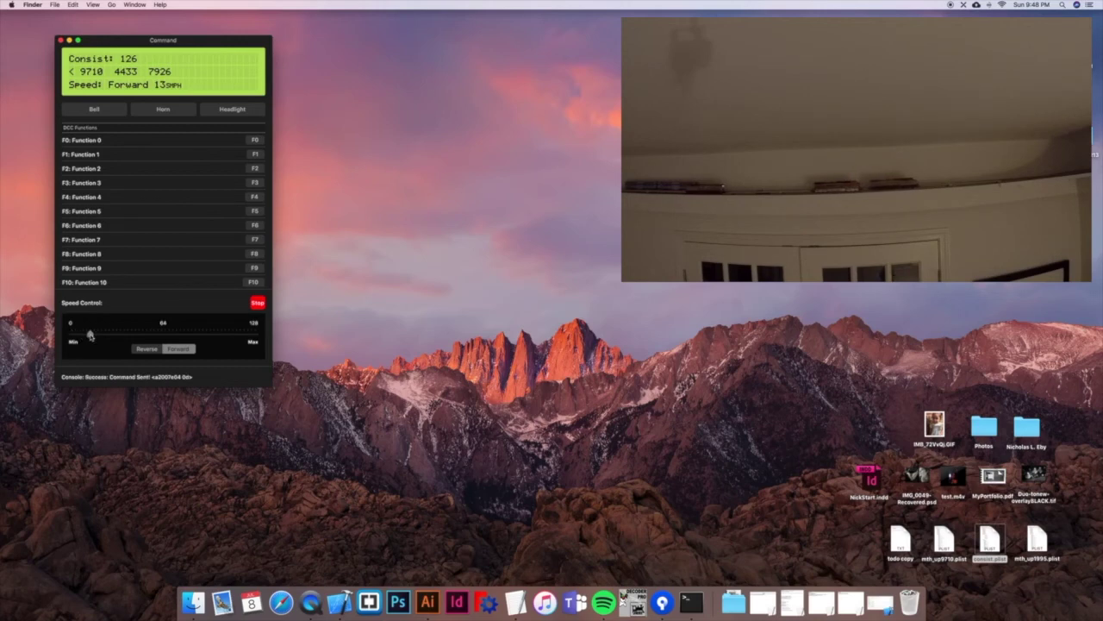
# - Turn on the headlight while consist 126 runs forward and test its bell and horn
pyautogui.click(214, 111)
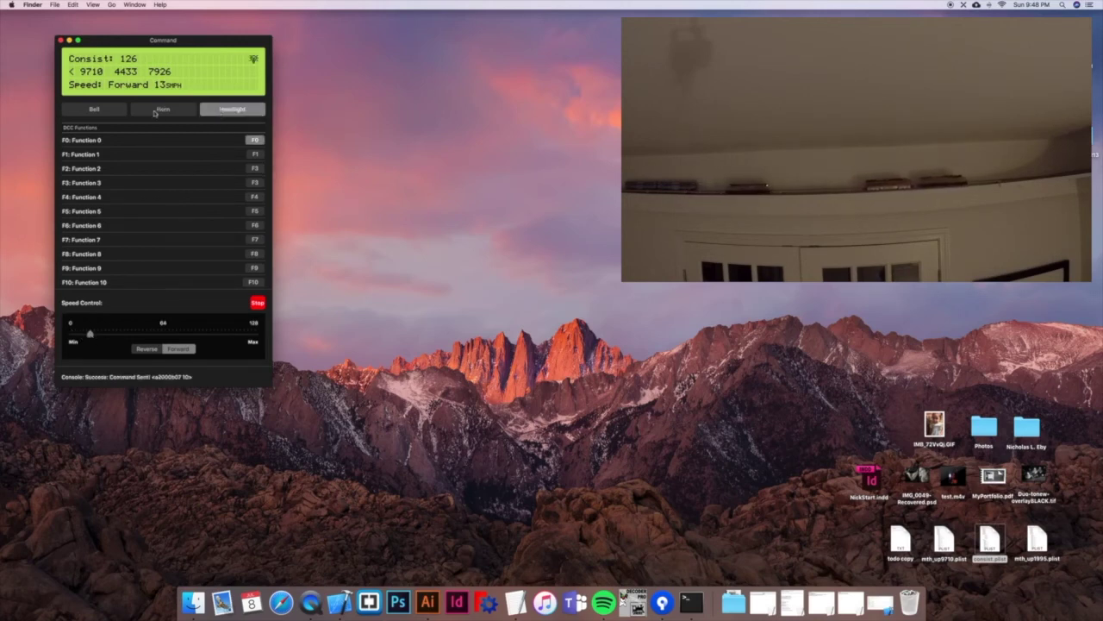
pyautogui.click(108, 110)
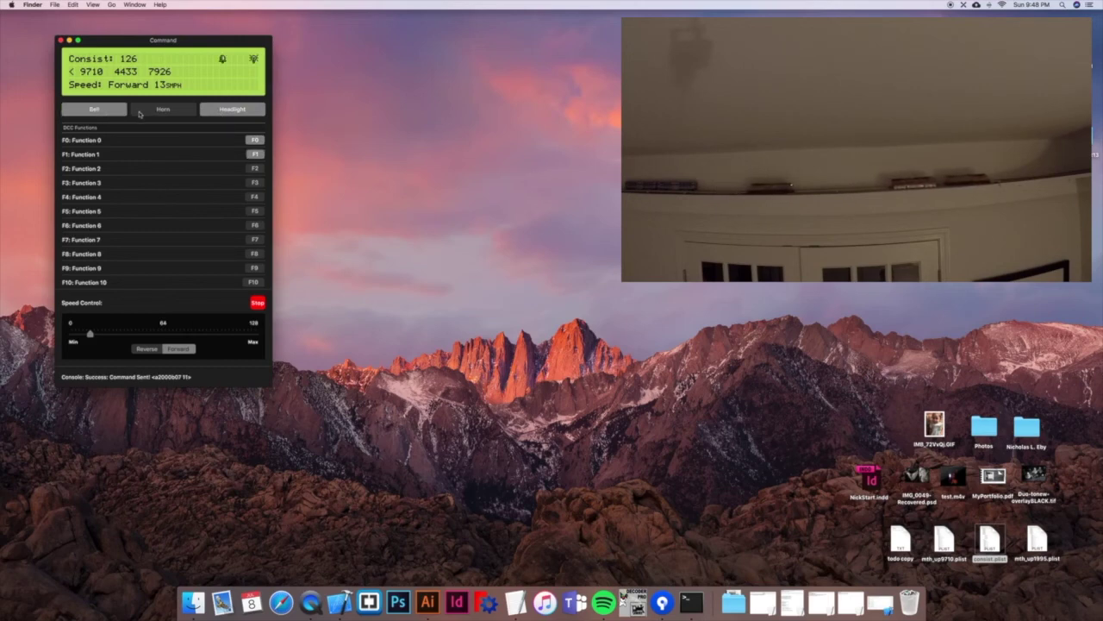
pyautogui.click(110, 112)
pyautogui.click(144, 111)
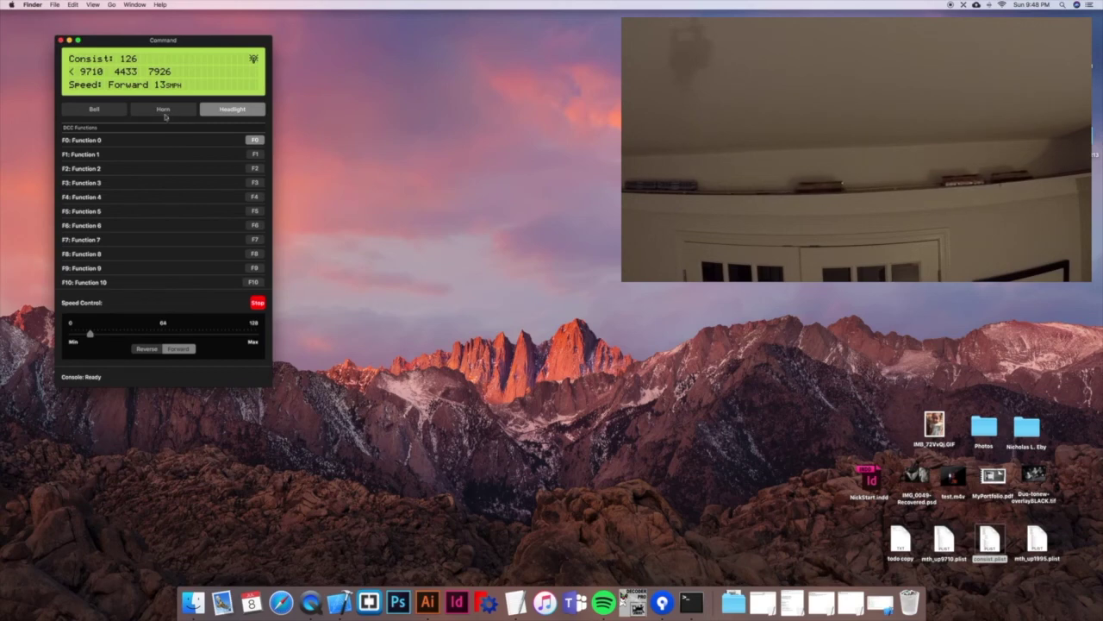
# - Bring consist 126 to 0 SMPH and switch function F3 on and off
pyautogui.moveTo(90, 333); pyautogui.dragTo(71, 334)
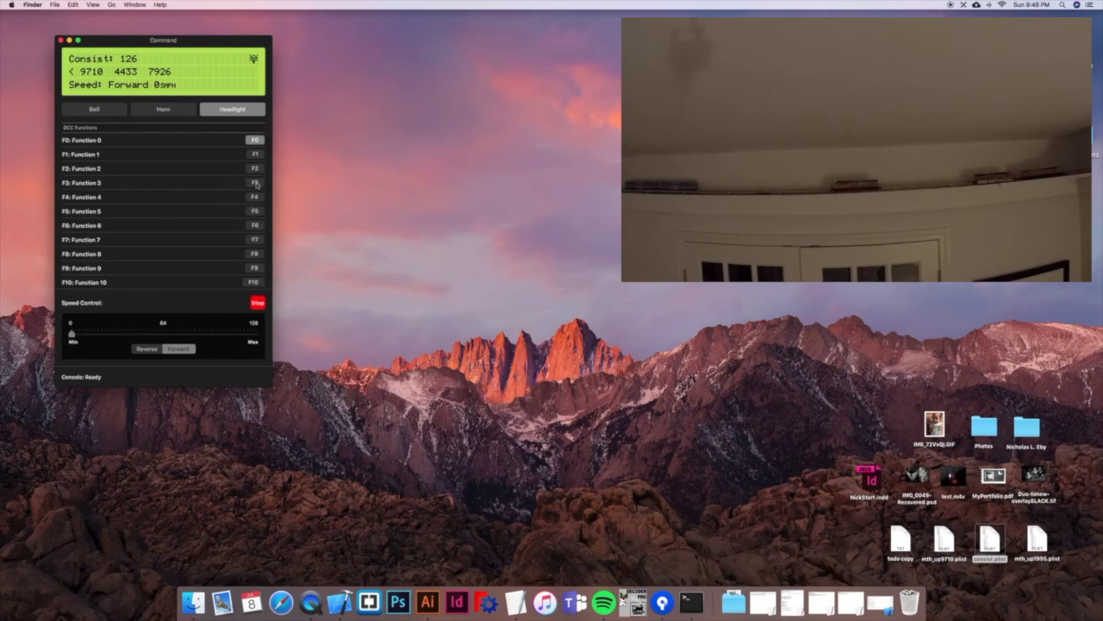
pyautogui.click(255, 182)
pyautogui.click(254, 183)
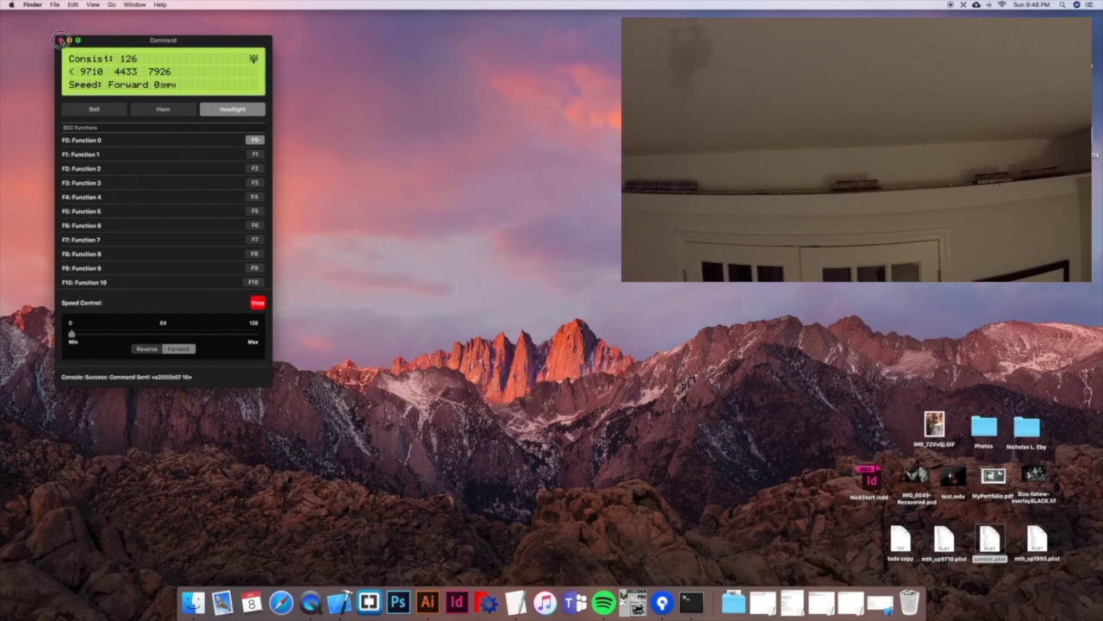
# - Close the consist 126 throttle, resetting the locomotives' consist by setting CV19 back to 0
pyautogui.click(59, 40)
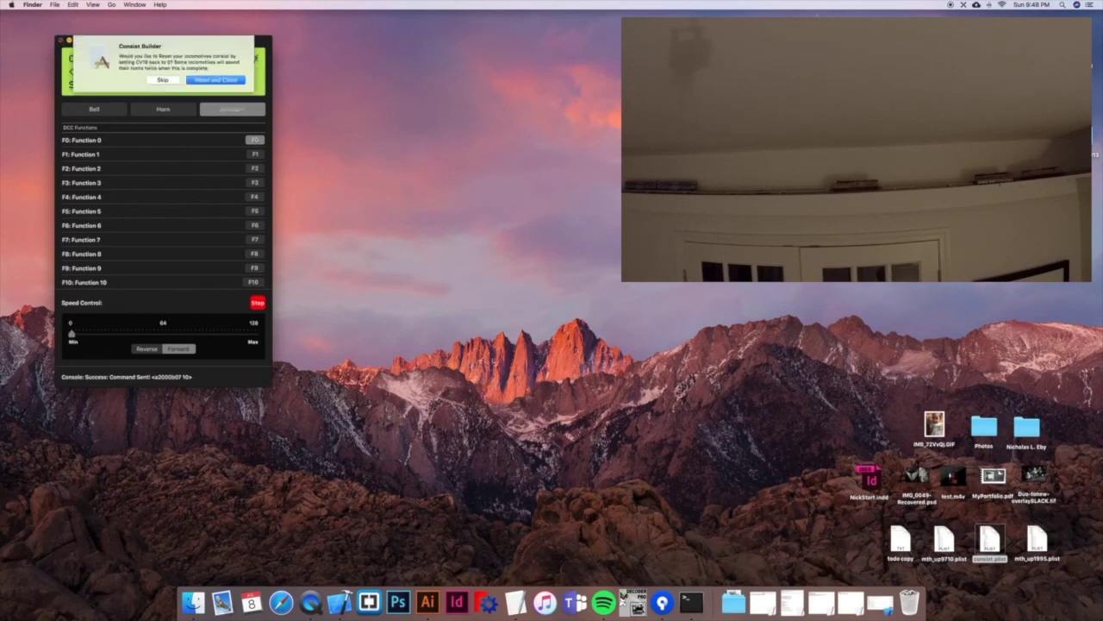
pyautogui.click(218, 81)
# - Open the single-locomotive throttle and trigger function F3 on locomotive 7926 (012)
pyautogui.click(951, 6)
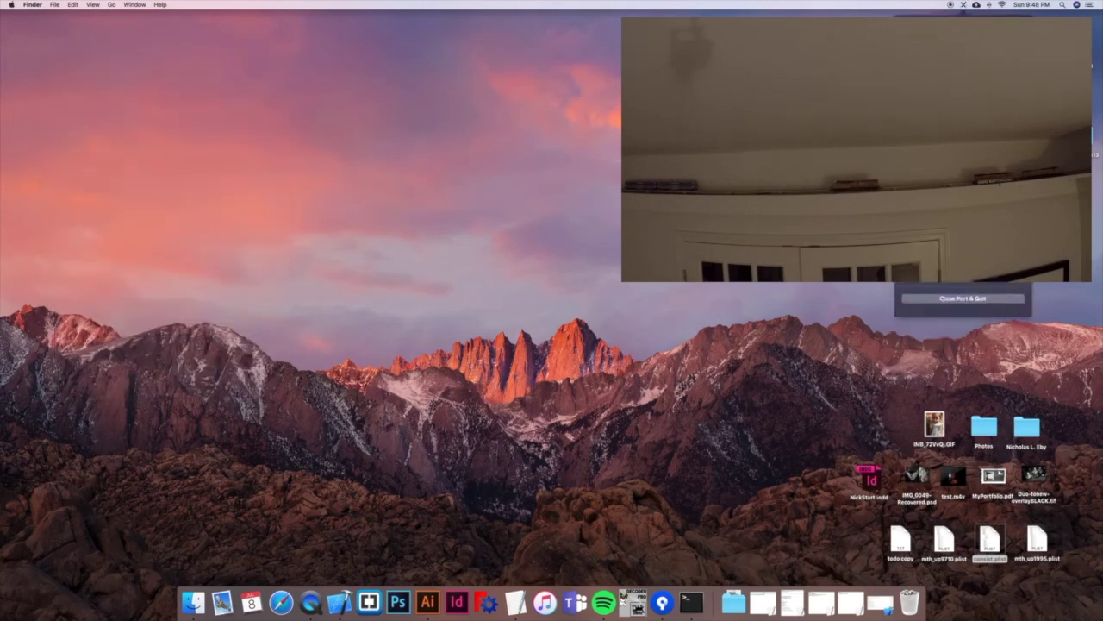
pyautogui.click(37, 101)
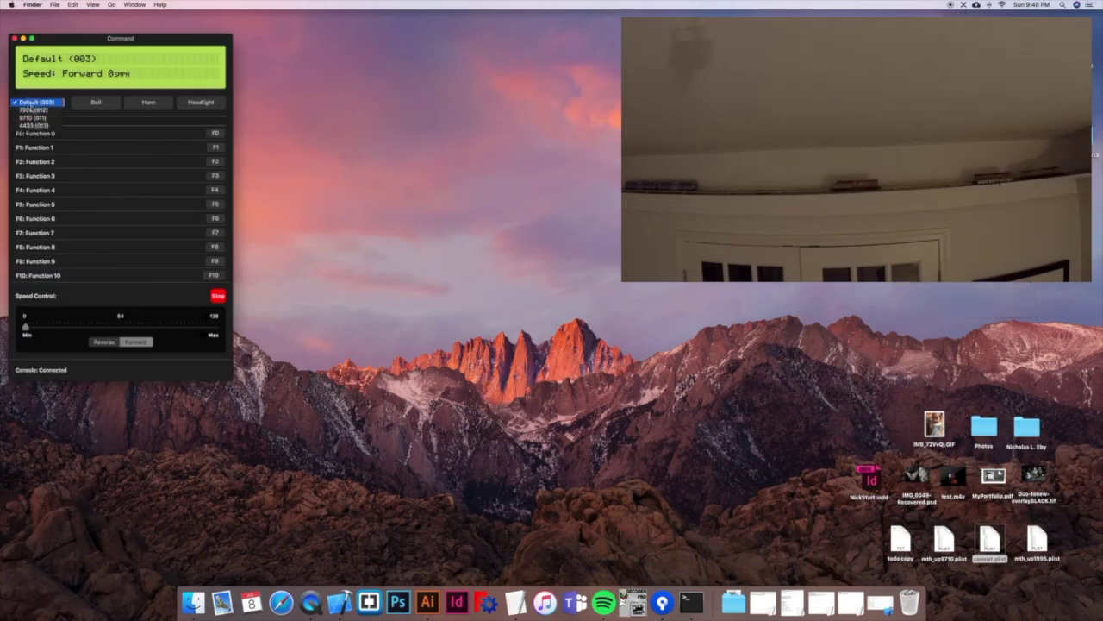
pyautogui.click(32, 110)
pyautogui.click(215, 176)
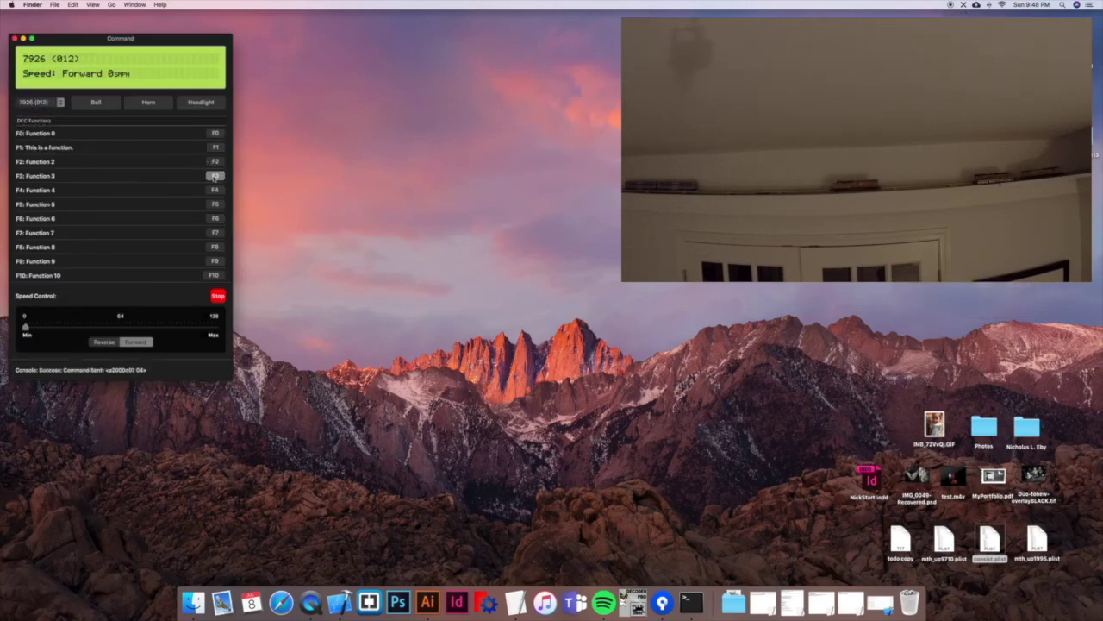
# - Switch the throttle through the remaining locomotives to 4433 (013), trigger its function F3 and close the throttle
pyautogui.click(55, 101)
pyautogui.click(47, 116)
pyautogui.click(36, 101)
pyautogui.click(36, 112)
pyautogui.click(214, 176)
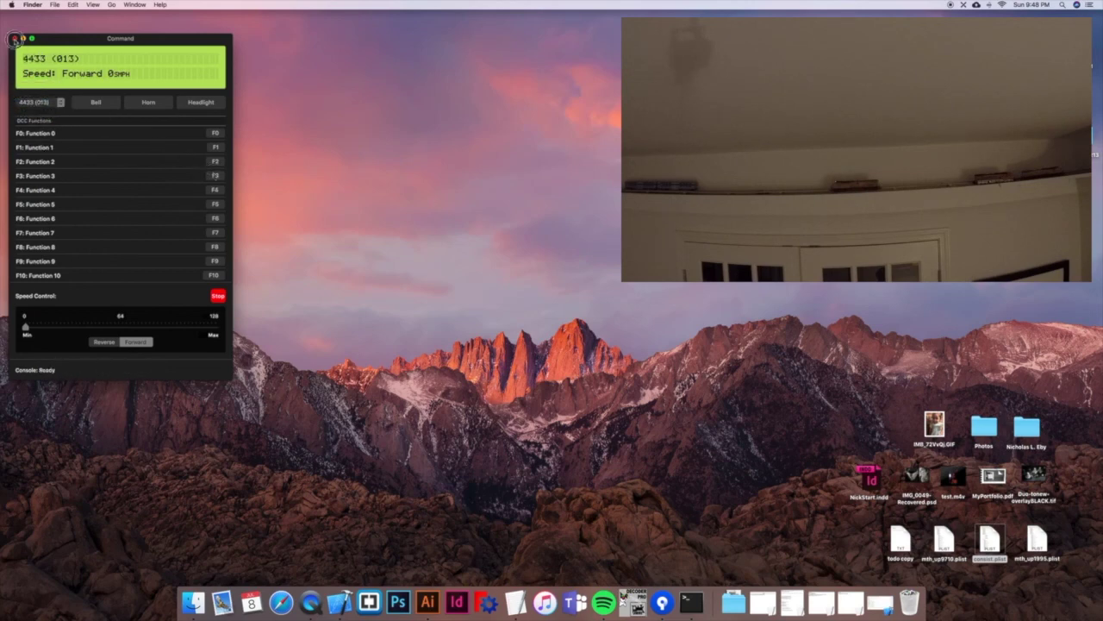
pyautogui.click(14, 38)
# - Open the train editor, examine the settings of locomotive 7926 and close the editor
pyautogui.click(955, 5)
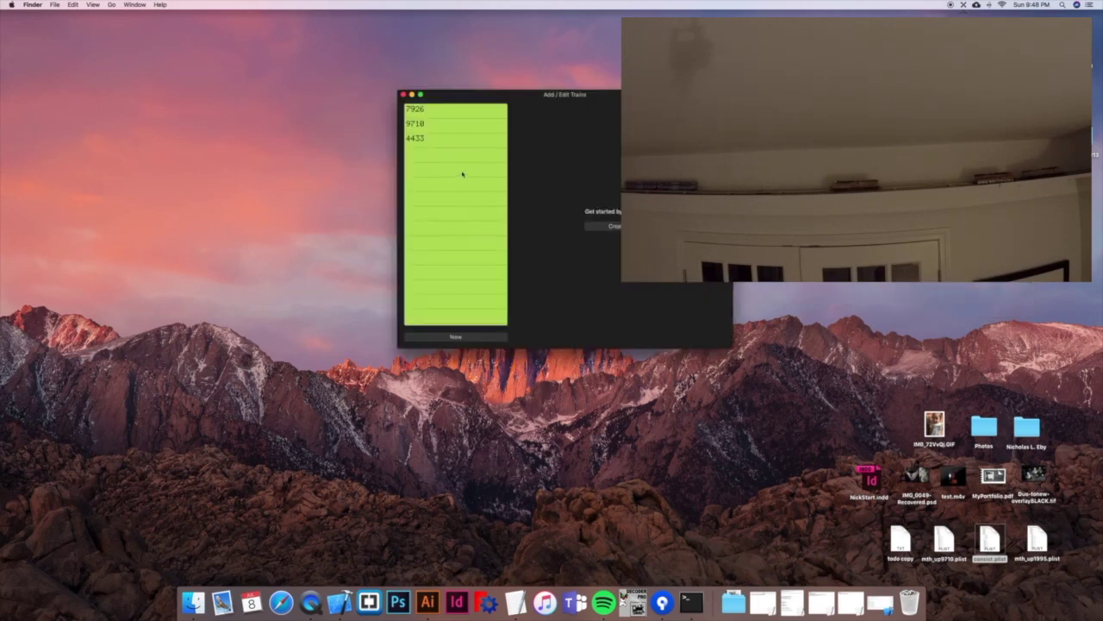
pyautogui.click(429, 111)
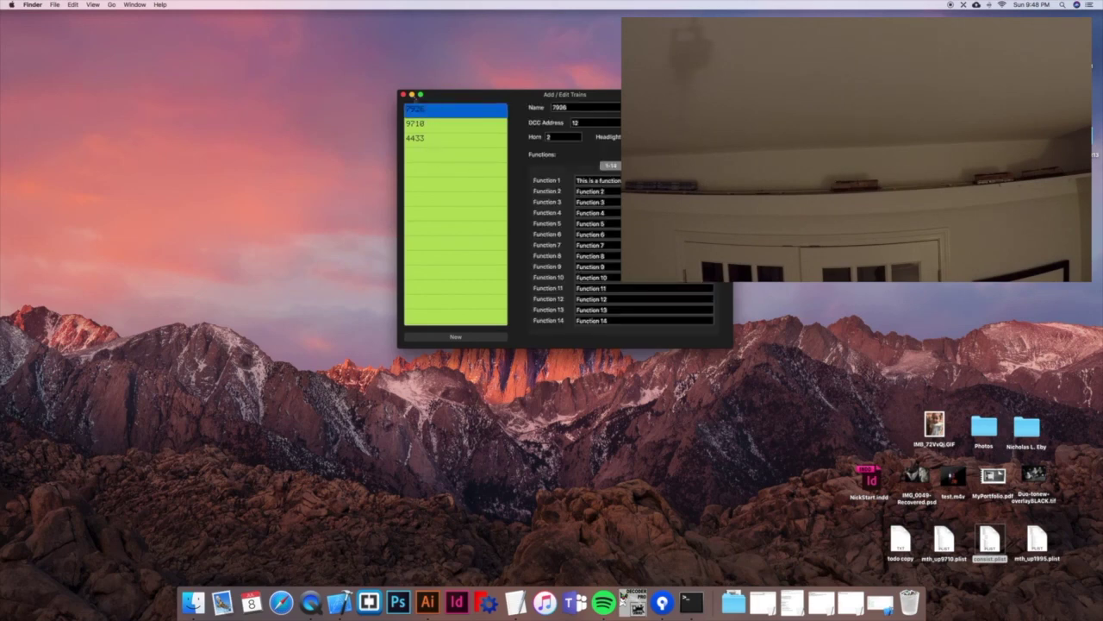
pyautogui.click(402, 94)
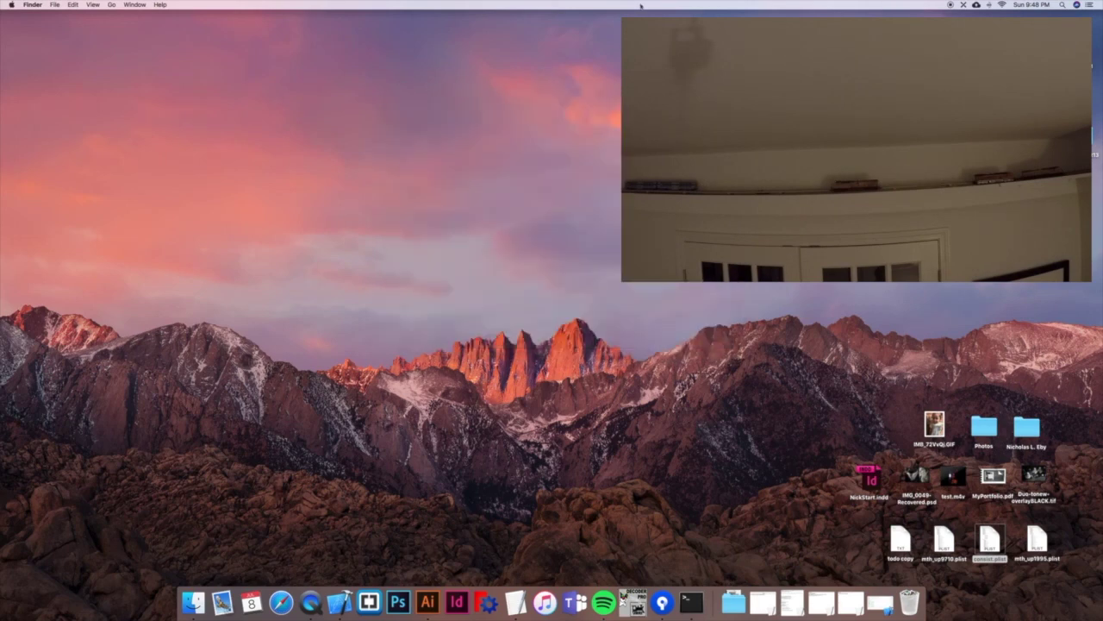
# - Reopen the Command app's main panel
pyautogui.click(963, 5)
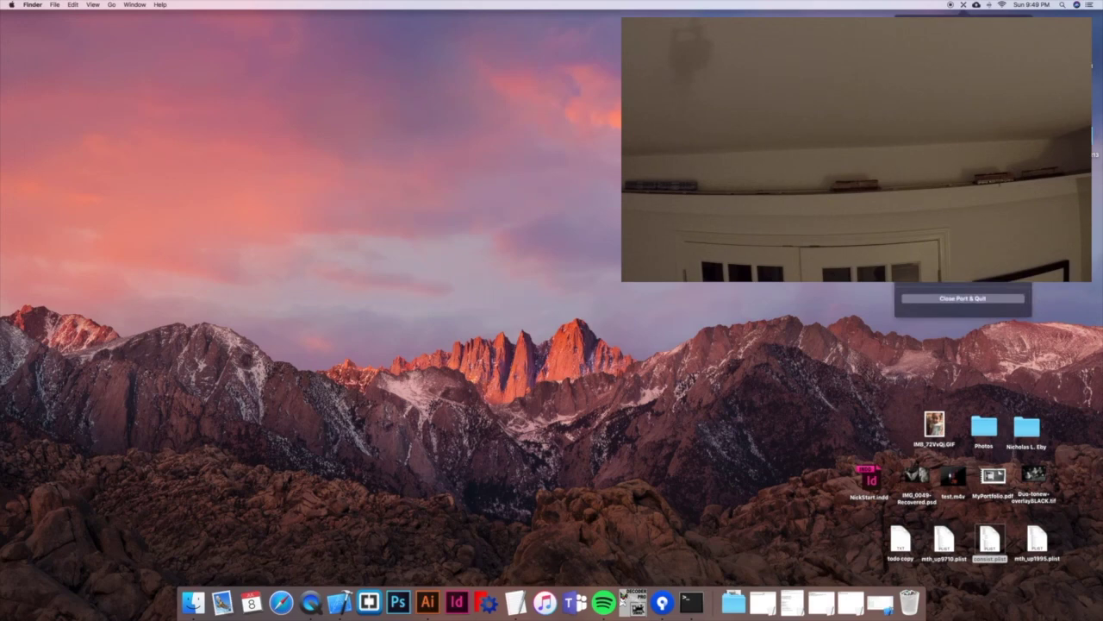